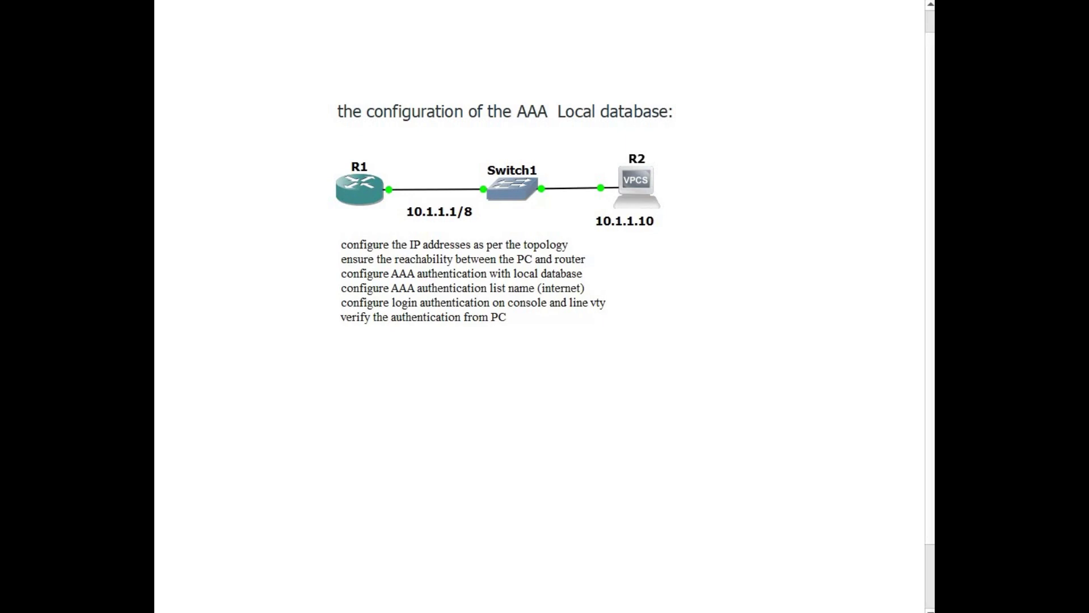
# Open R1's console and enter global configuration mode with conf t
pyautogui.rightClick(360, 198)
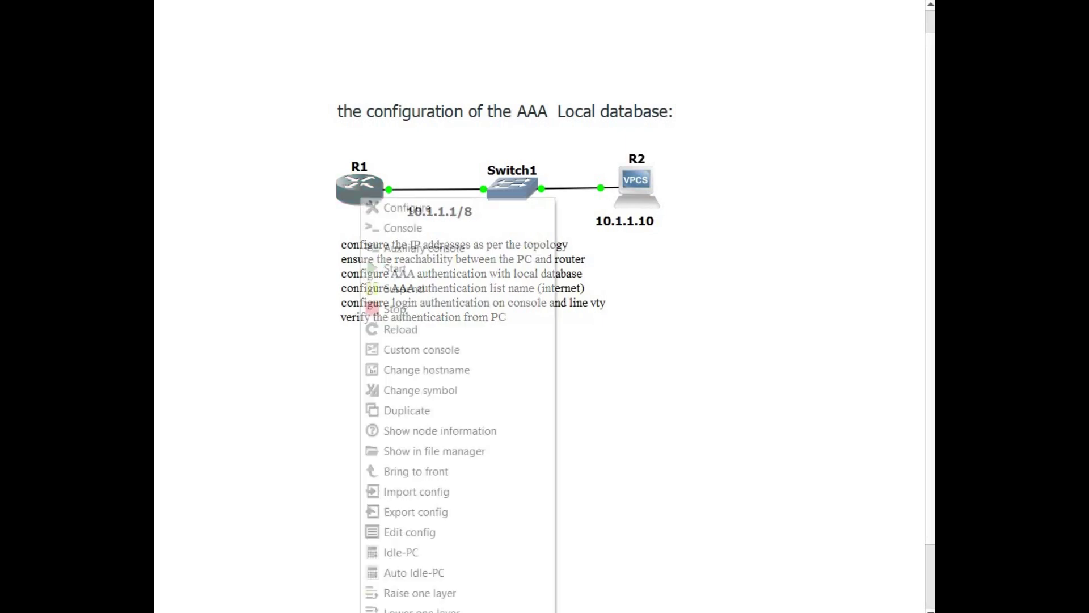
pyautogui.press('Return')
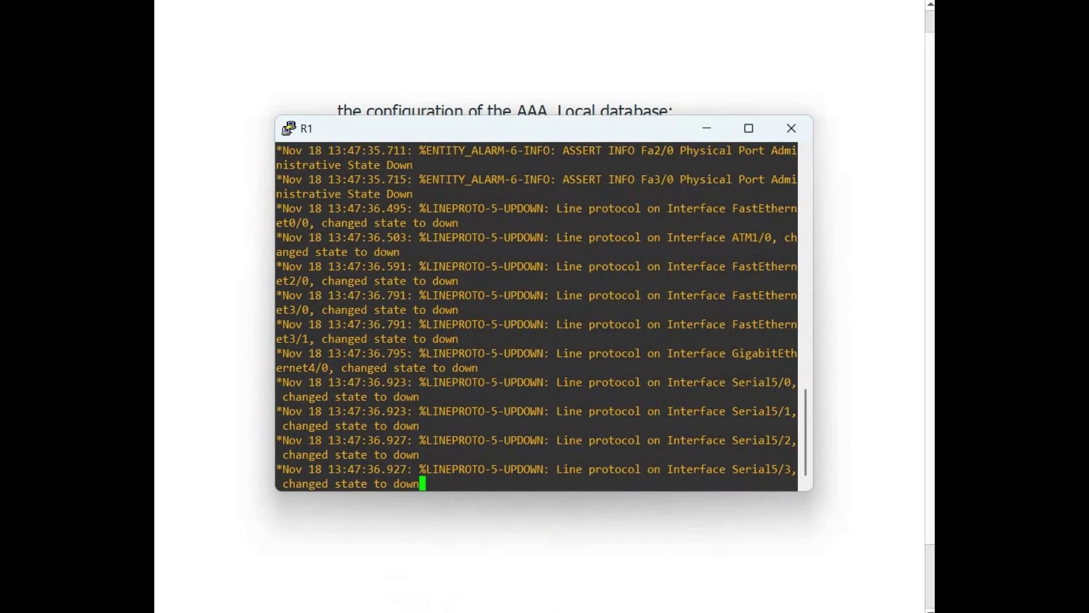
pyautogui.press('Return')
pyautogui.press('Return')
pyautogui.press('Return')
pyautogui.press('Return')
pyautogui.write('conf t')
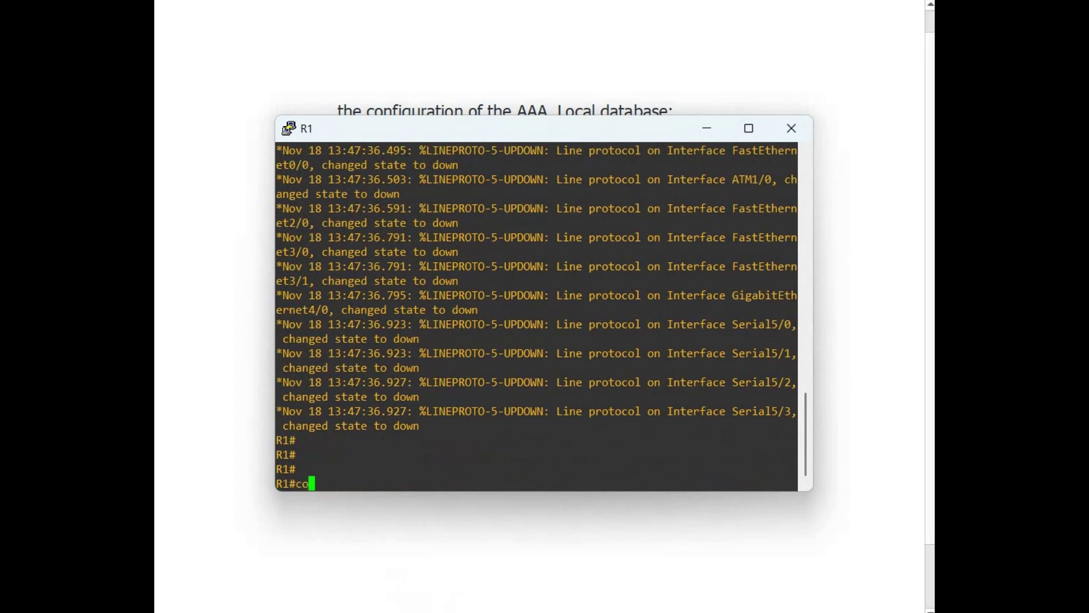
pyautogui.press('Return')
pyautogui.press('Return')
pyautogui.press('Return')
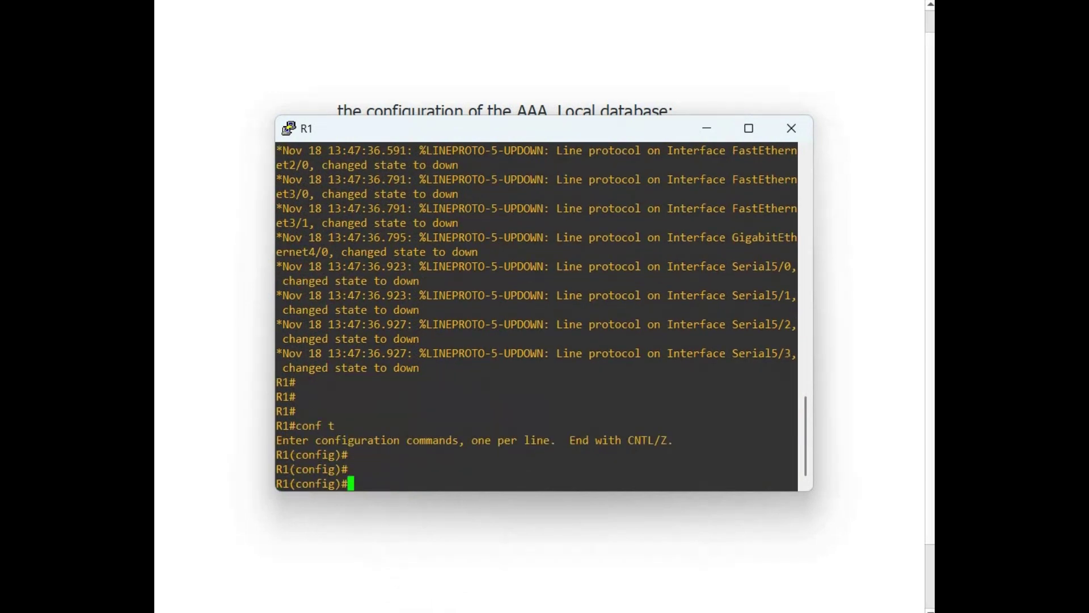
pyautogui.moveTo(510, 128); pyautogui.dragTo(504, 235)
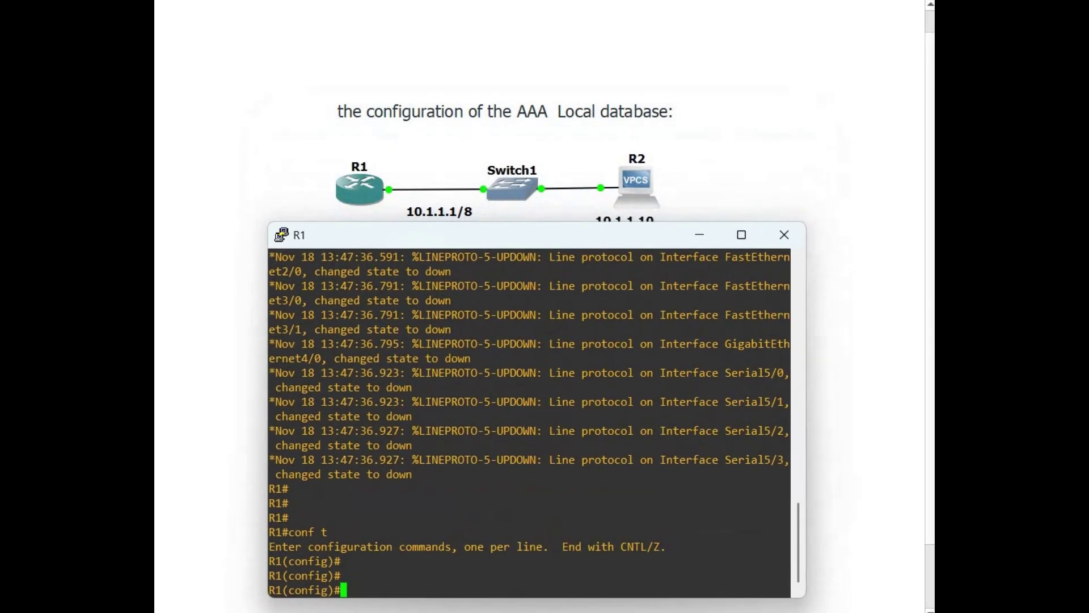
# Assign 10.1.1.1 255.0.0.0 to R1's FastEthernet 0/0
pyautogui.write('int')
pyautogui.press('Tab')
pyautogui.write('f')
pyautogui.press('Tab')
pyautogui.write('0/0')
pyautogui.press('Return')
pyautogui.write('ip address 10.1.1.1 255.0.0.0')
pyautogui.press('Return')
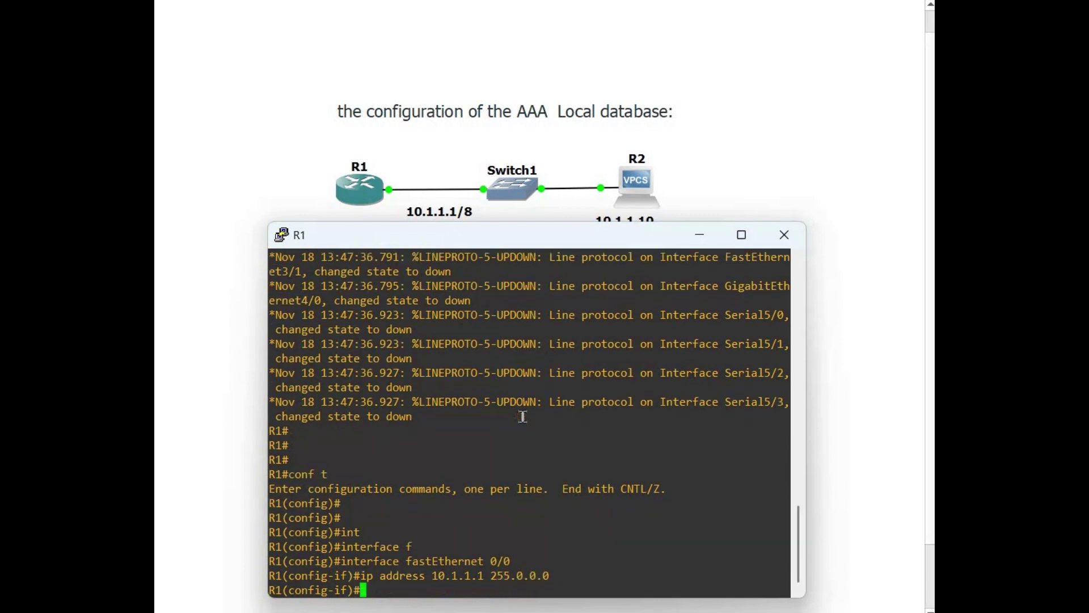
# Bring FastEthernet 0/0 up with no shutdown and exit interface configuration
pyautogui.write('no sh')
pyautogui.press('Tab')
pyautogui.press('Return')
pyautogui.write('exit')
pyautogui.press('Return')
pyautogui.press('Return')
pyautogui.press('Return')
pyautogui.press('Return')
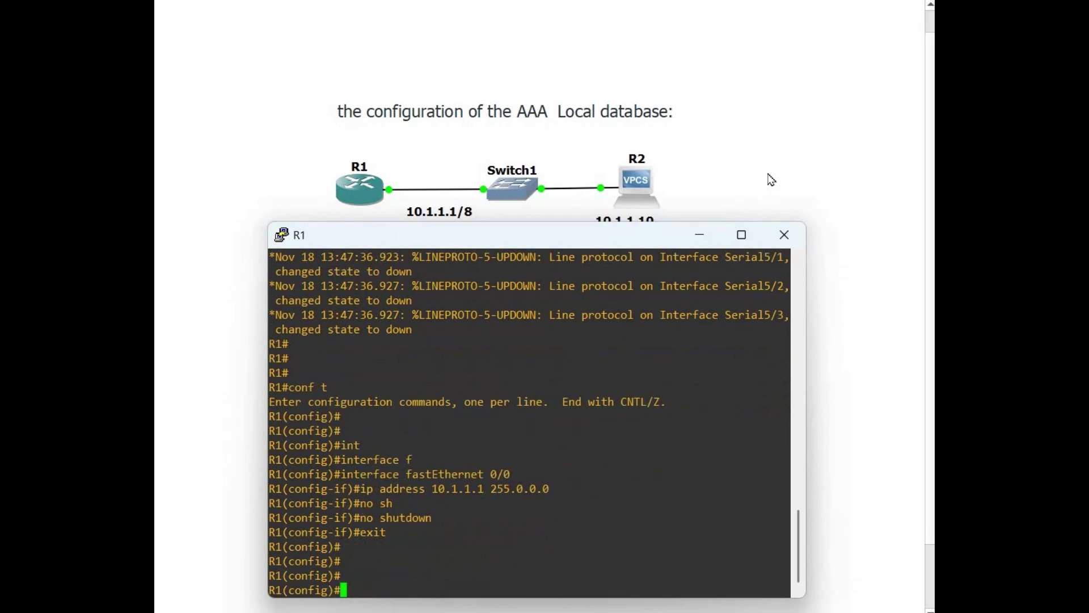
pyautogui.rightClick(631, 191)
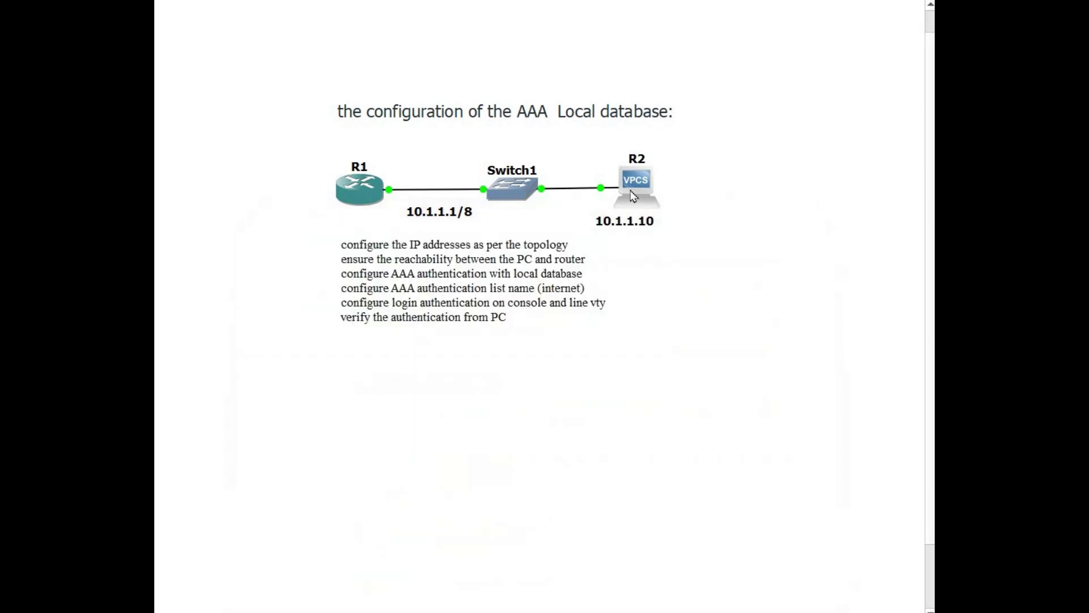
# Open R2's console, enter configuration mode and disable IP routing
pyautogui.click(649, 221)
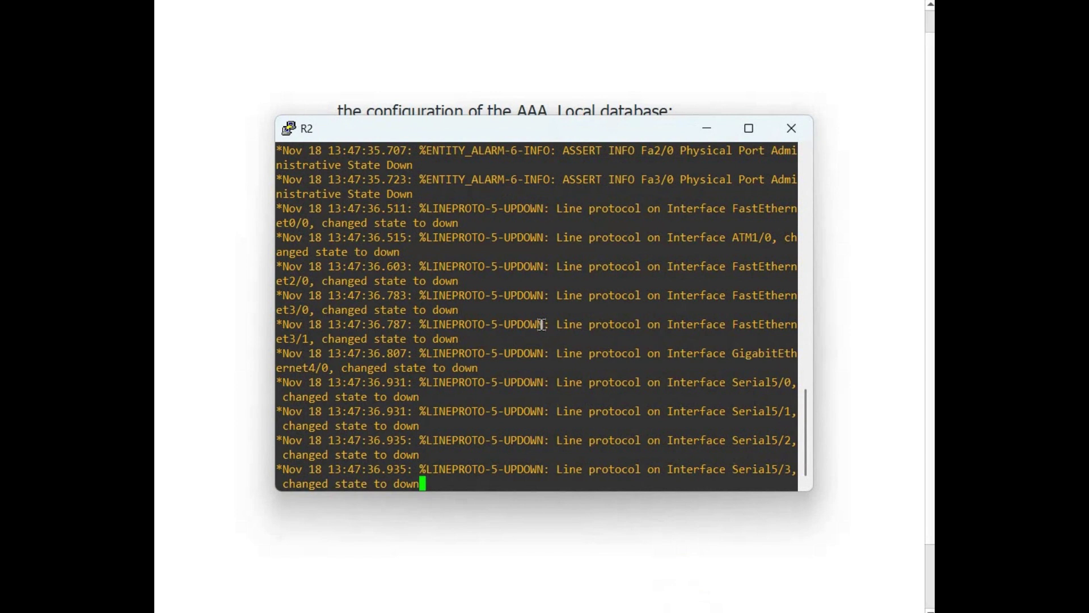
pyautogui.press('Return')
pyautogui.press('Return')
pyautogui.press('Return')
pyautogui.press('Return')
pyautogui.press('Return')
pyautogui.press('Return')
pyautogui.press('Return')
pyautogui.press('Return')
pyautogui.press('Return')
pyautogui.press('Return')
pyautogui.write('conf t')
pyautogui.press('Return')
pyautogui.press('Return')
pyautogui.press('Return')
pyautogui.press('Return')
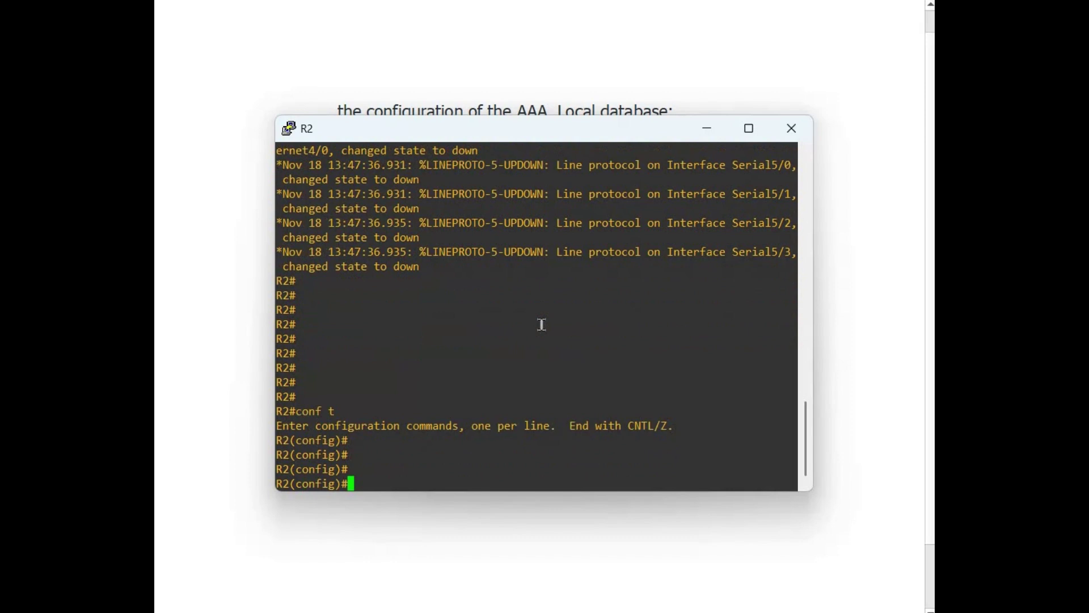
pyautogui.write('no ip routing')
pyautogui.press('Return')
# Rename the device's hostname to PC-1
pyautogui.write('ex')
pyautogui.press('BackSpace')
pyautogui.press('BackSpace')
pyautogui.write('hos')
pyautogui.press('Tab')
pyautogui.write('PC-1')
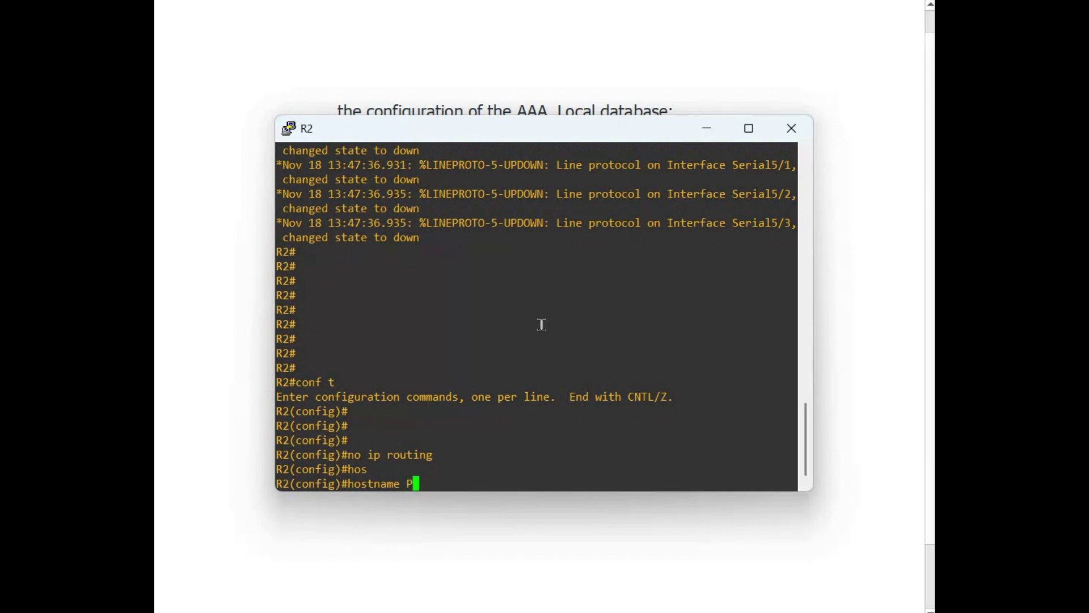
pyautogui.press('Return')
pyautogui.press('Return')
pyautogui.press('Return')
pyautogui.press('Return')
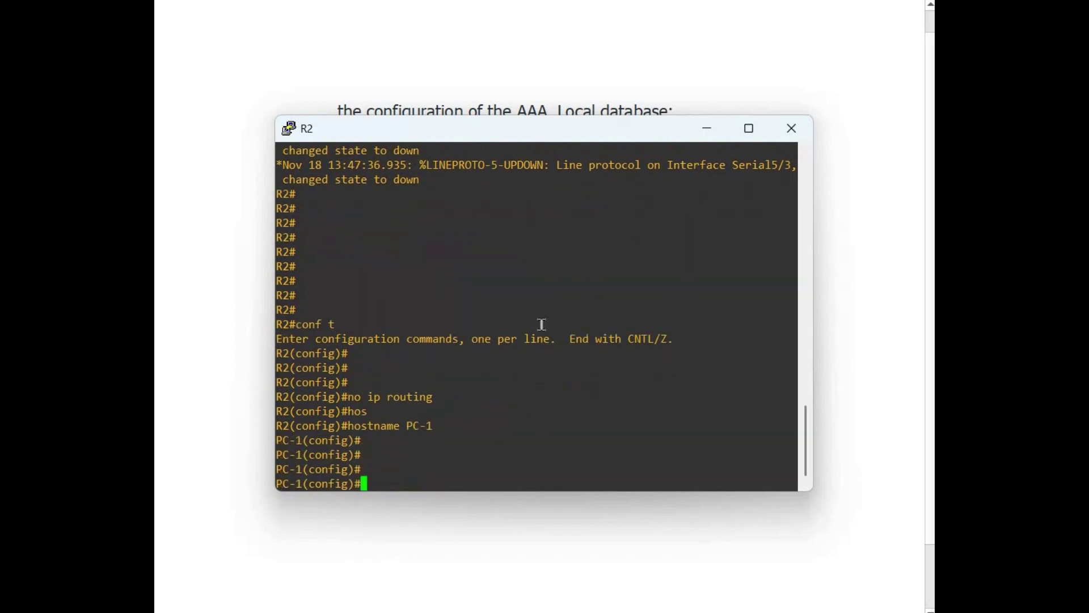
# Assign 10.1.1.10 255.0.0.0 to PC-1's FastEthernet 0/0
pyautogui.write('interface f')
pyautogui.press('Tab')
pyautogui.write('astEthernet 0/')
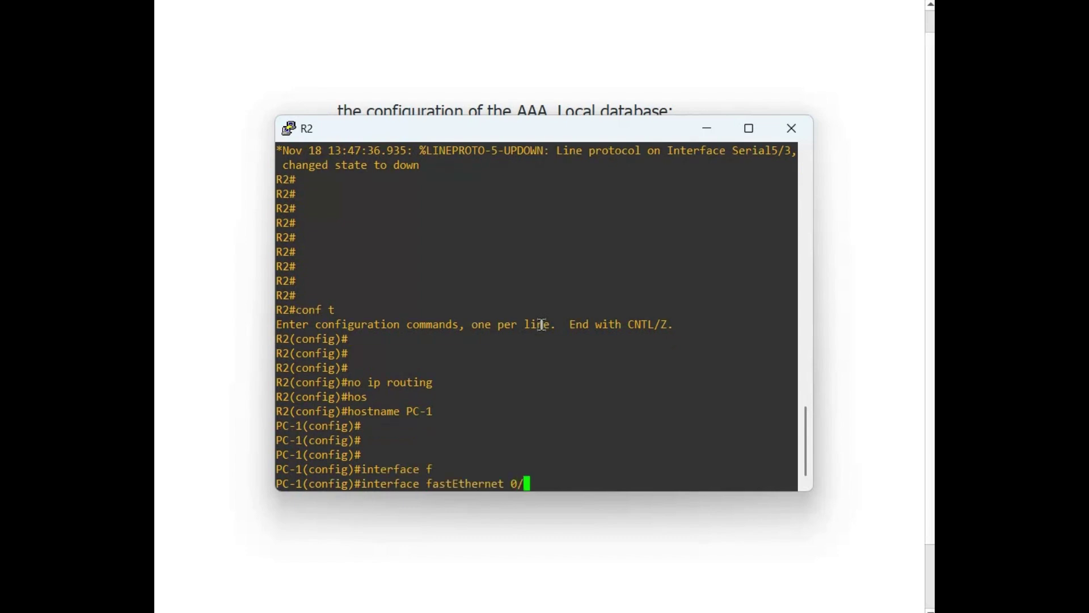
pyautogui.write('0')
pyautogui.press('Return')
pyautogui.write('ip address 10.1.1.10')
pyautogui.moveTo(578, 135); pyautogui.dragTo(556, 201)
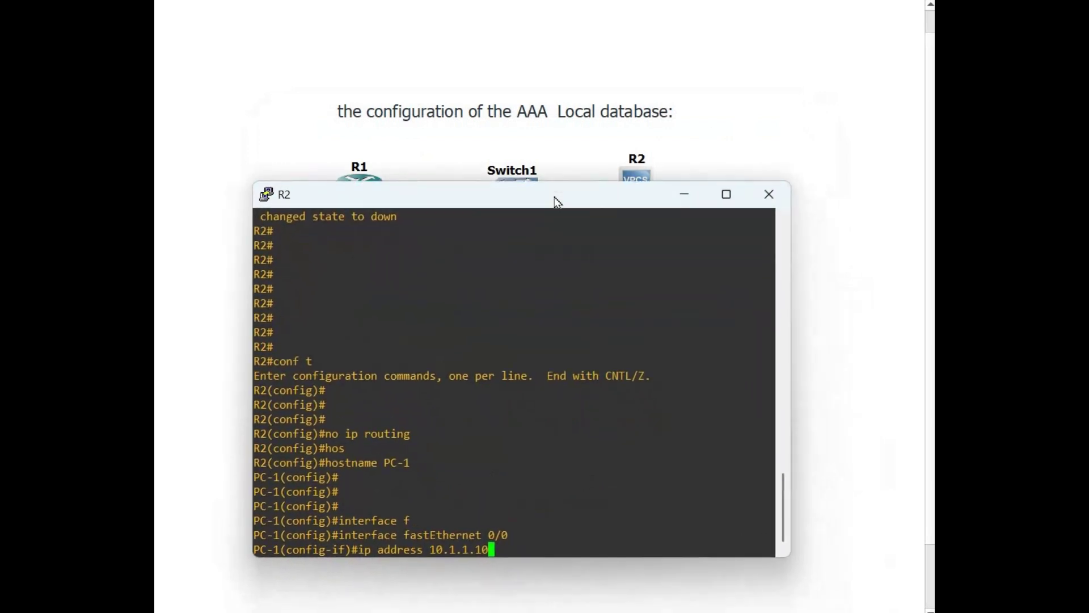
pyautogui.write('255.0.0.0')
pyautogui.press('Return')
# Enable FastEthernet 0/0 with no shutdown and exit interface configuration
pyautogui.write('no')
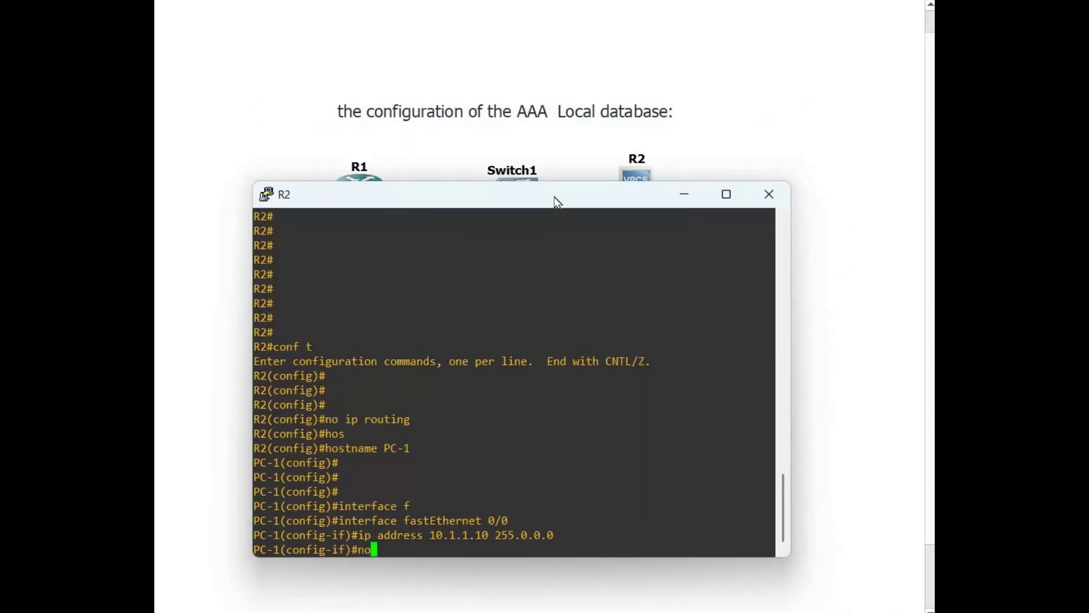
pyautogui.write(' sh')
pyautogui.press('Tab')
pyautogui.press('Return')
pyautogui.write('exit')
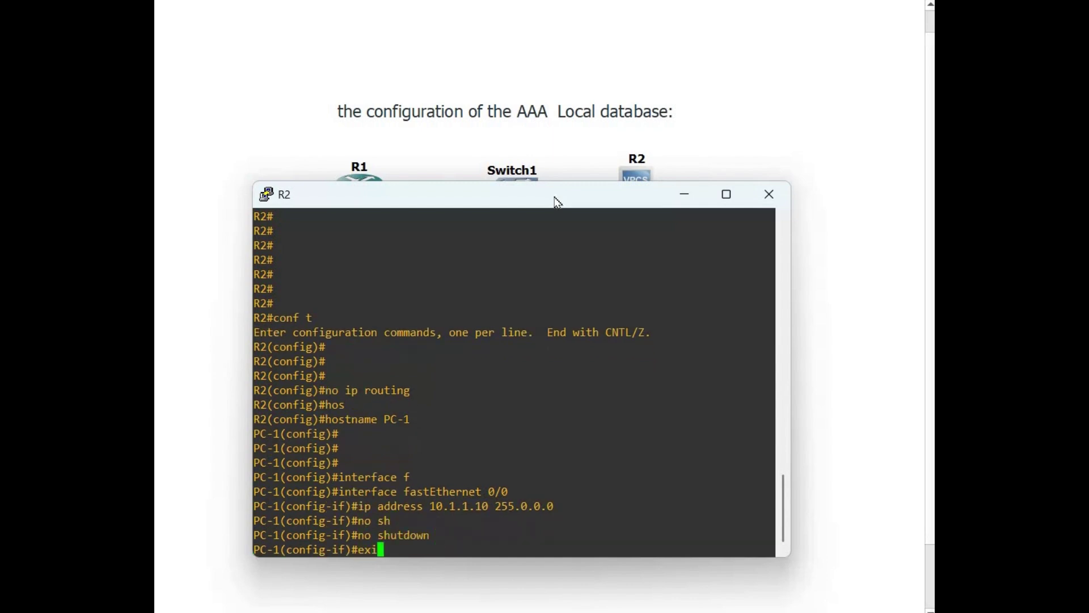
pyautogui.press('Return')
pyautogui.press('Return')
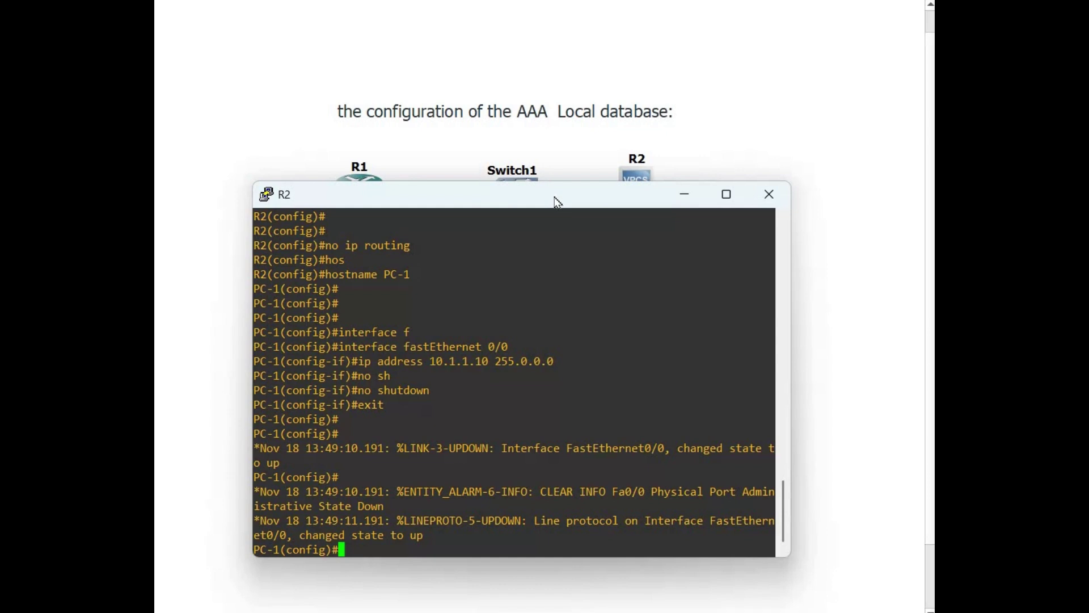
pyautogui.press('Return')
pyautogui.press('Return')
pyautogui.press('Return')
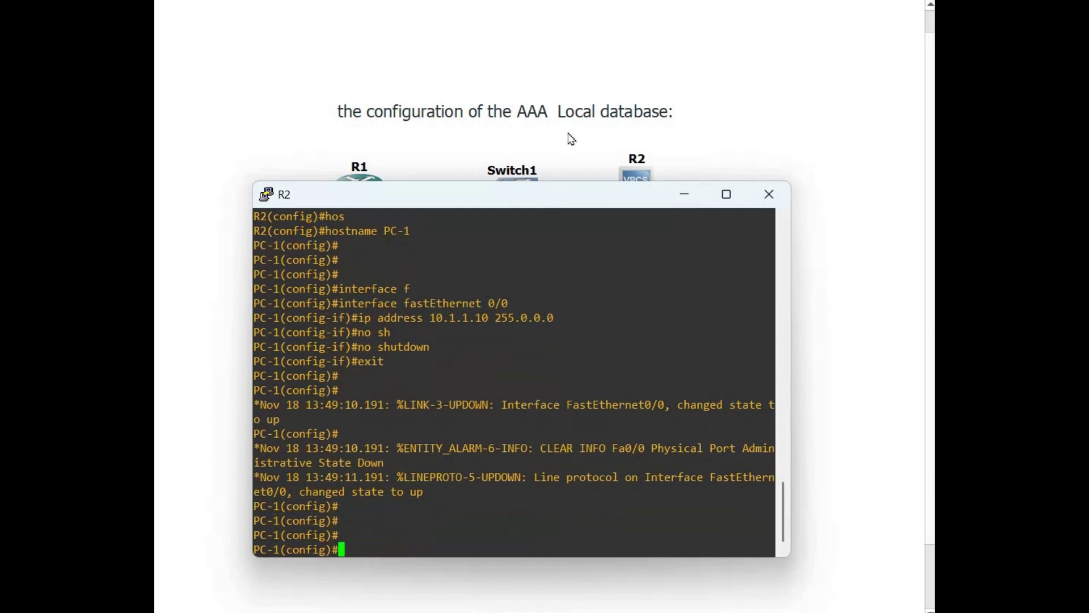
pyautogui.click(342, 173)
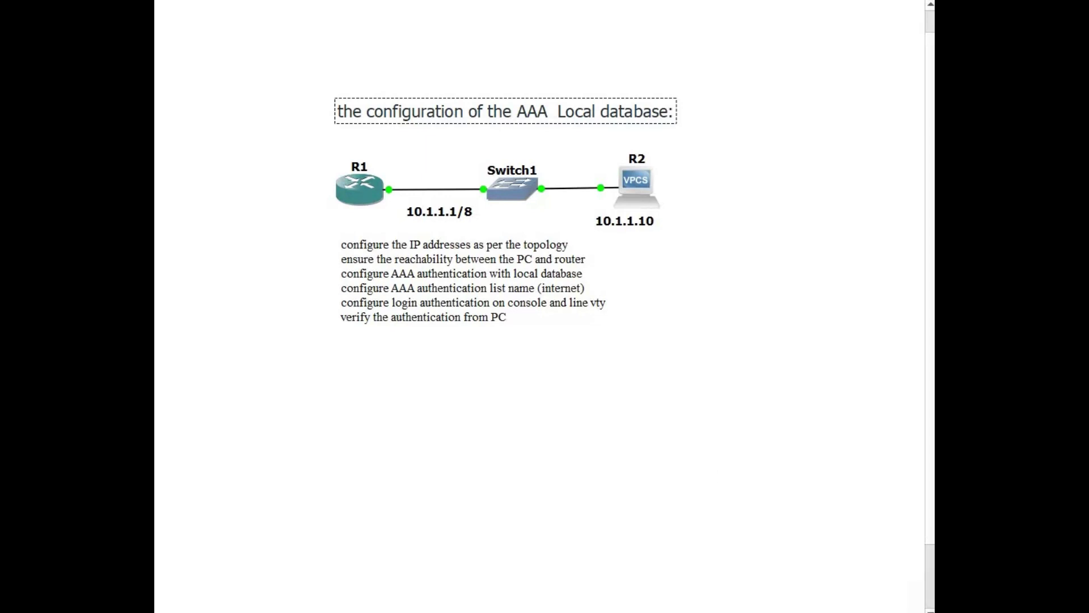
# Ping R1 at 10.1.1.1 from PC-1 (5/5 success), then hide the console
pyautogui.hotkey('alt', 'Tab')
pyautogui.write('do ping 10.1.1.1')
pyautogui.press('Return')
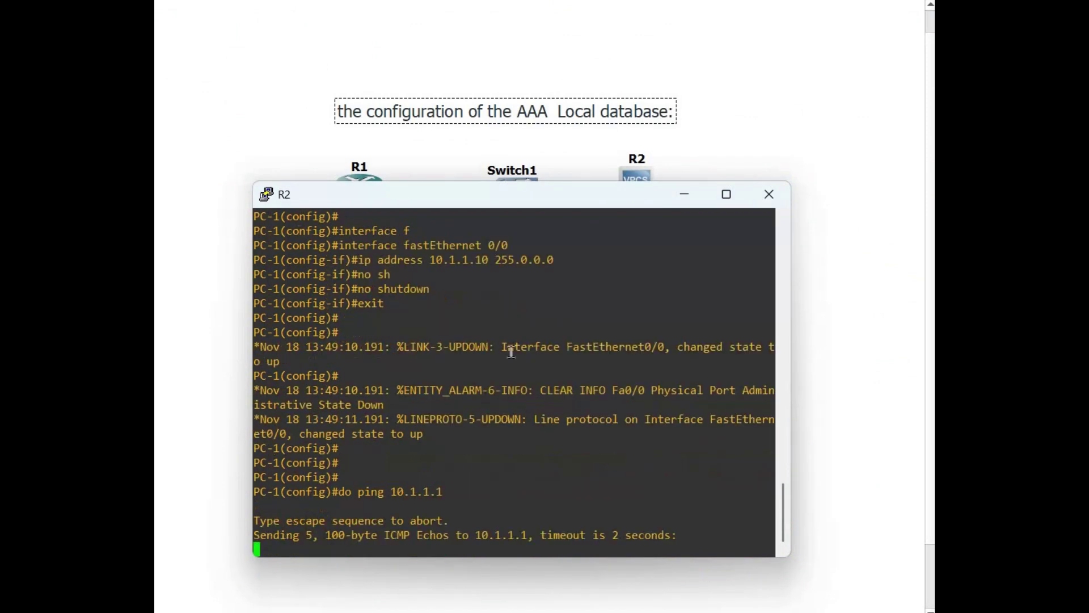
pyautogui.moveTo(533, 186); pyautogui.dragTo(536, 226)
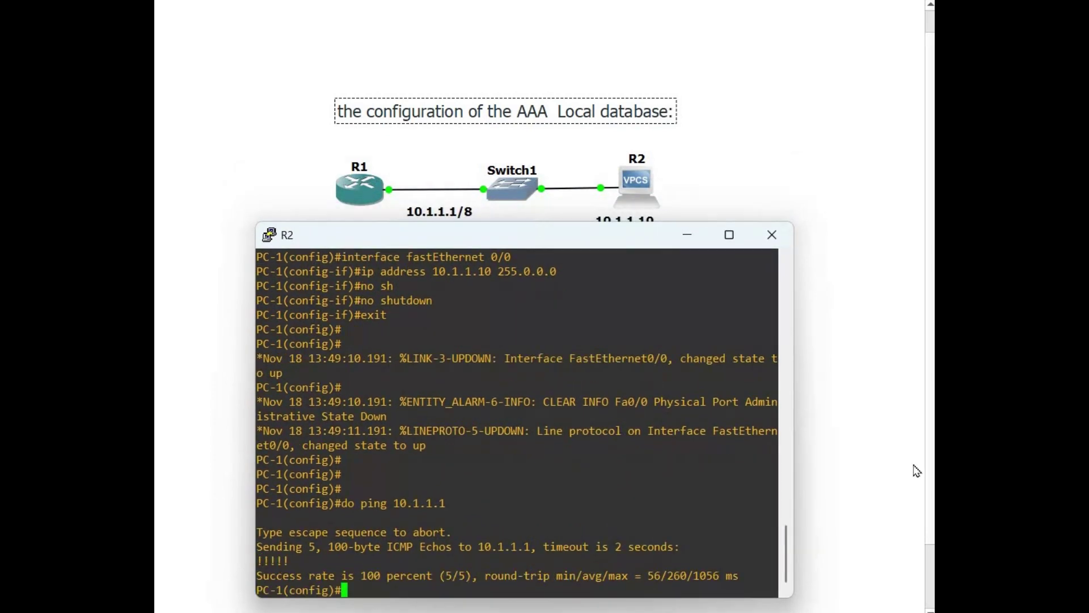
pyautogui.click(913, 464)
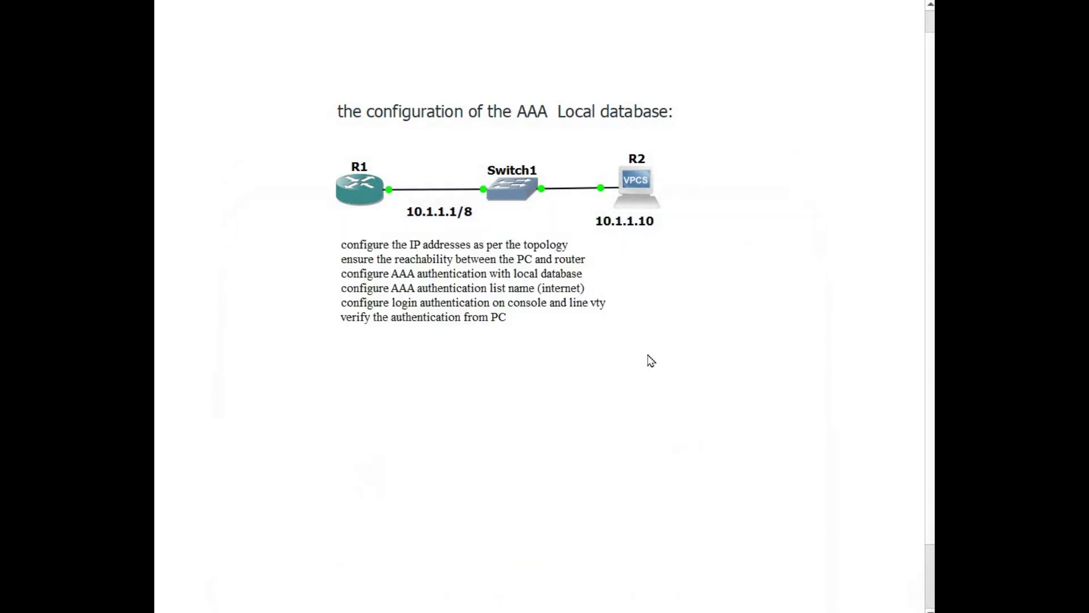
pyautogui.hotkey('alt', 'Tab')
pyautogui.press('Return')
pyautogui.press('Return')
pyautogui.press('Return')
pyautogui.press('Return')
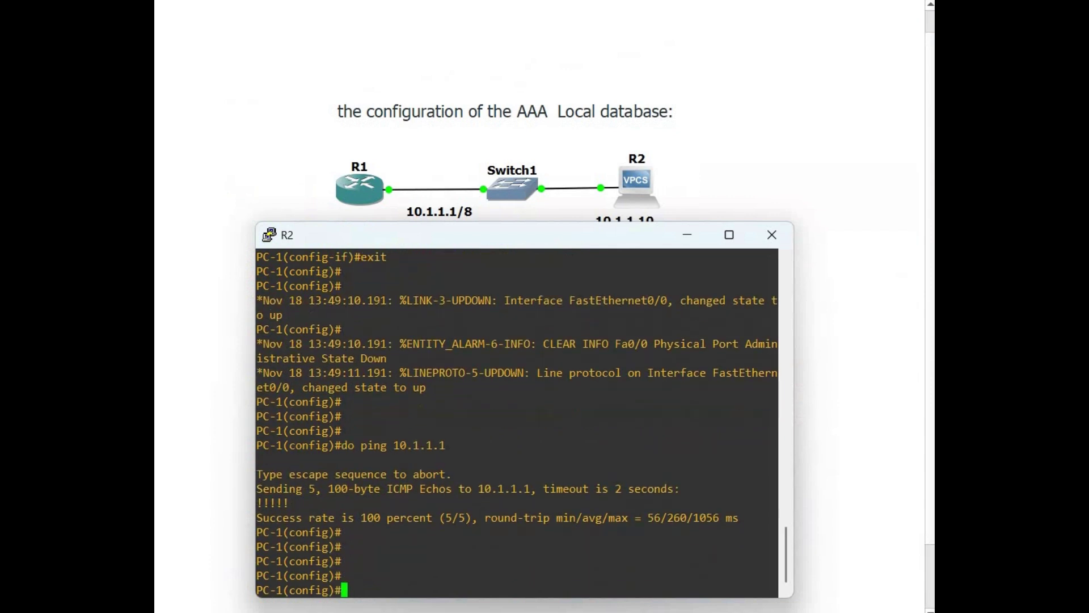
pyautogui.hotkey('alt', 'Tab')
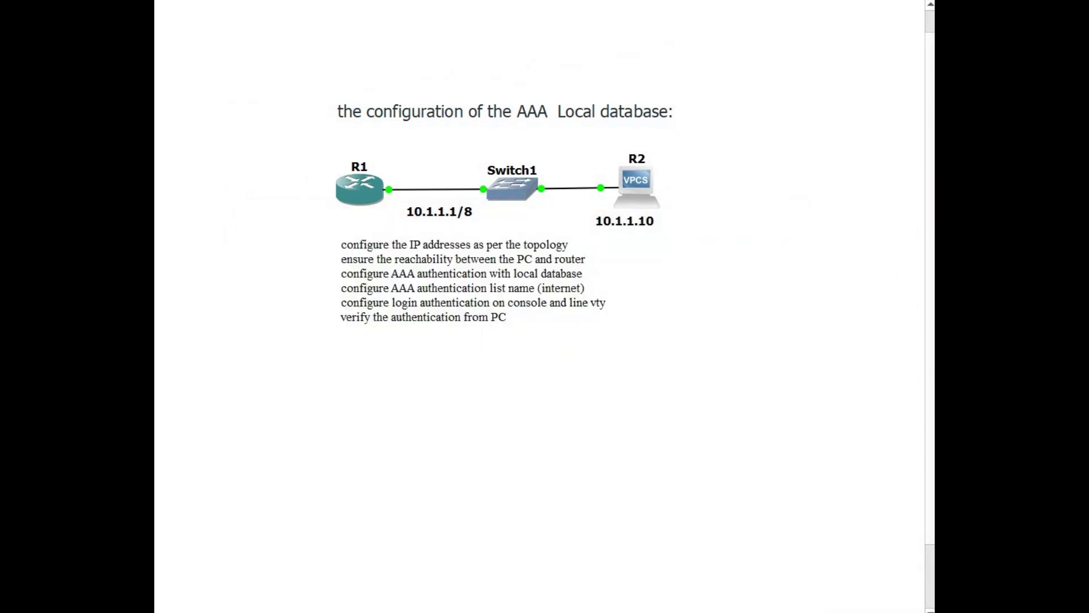
# On R1, create the local user admin with a password
pyautogui.hotkey('alt', 'Tab')
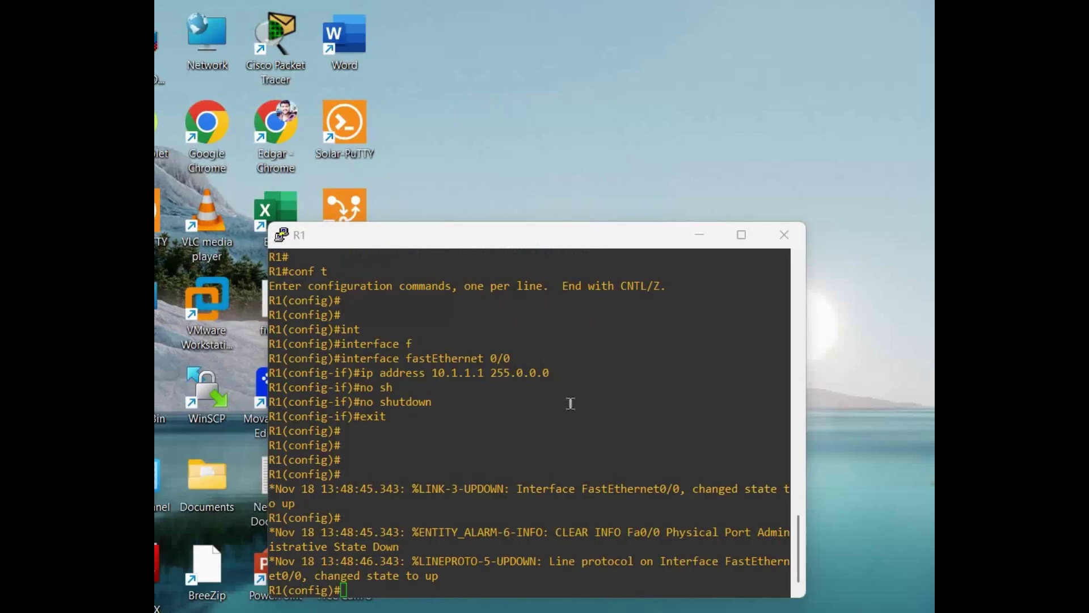
pyautogui.press('Return')
pyautogui.press('Return')
pyautogui.press('Return')
pyautogui.press('Return')
pyautogui.press('Return')
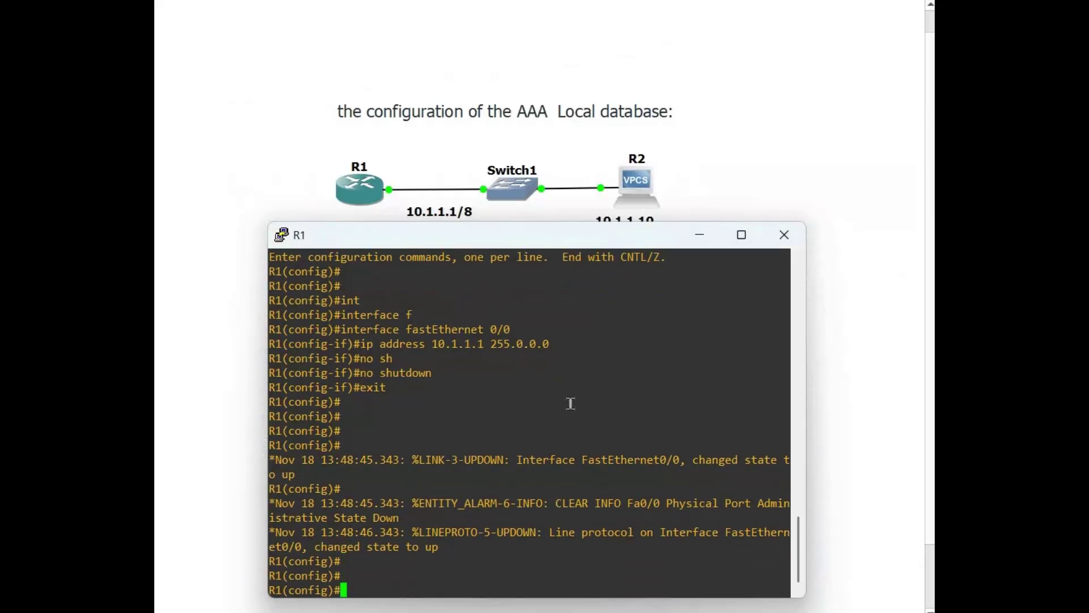
pyautogui.write('username')
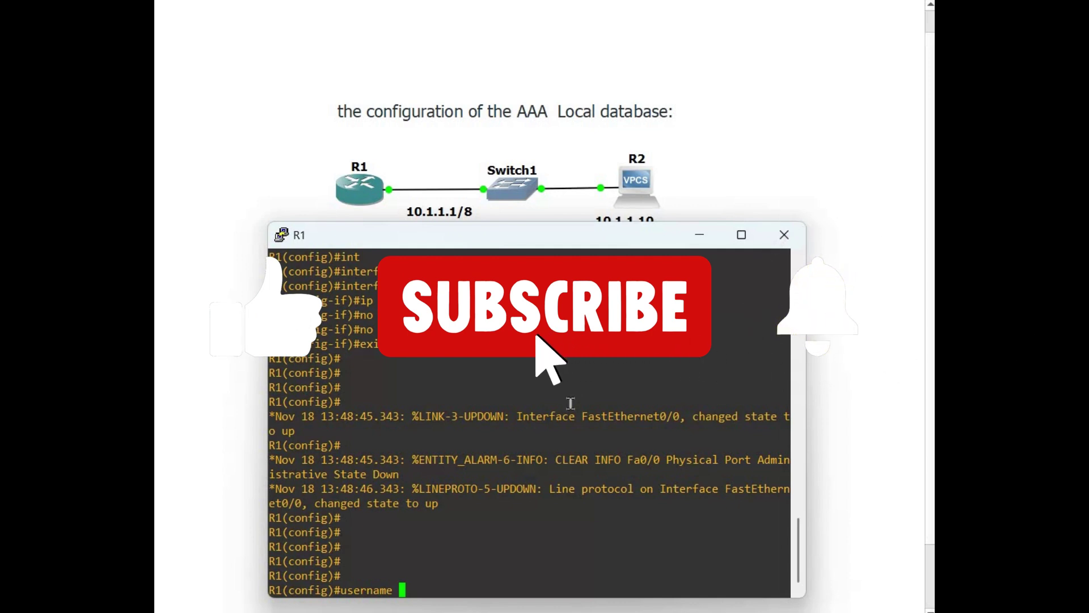
pyautogui.write(' ad')
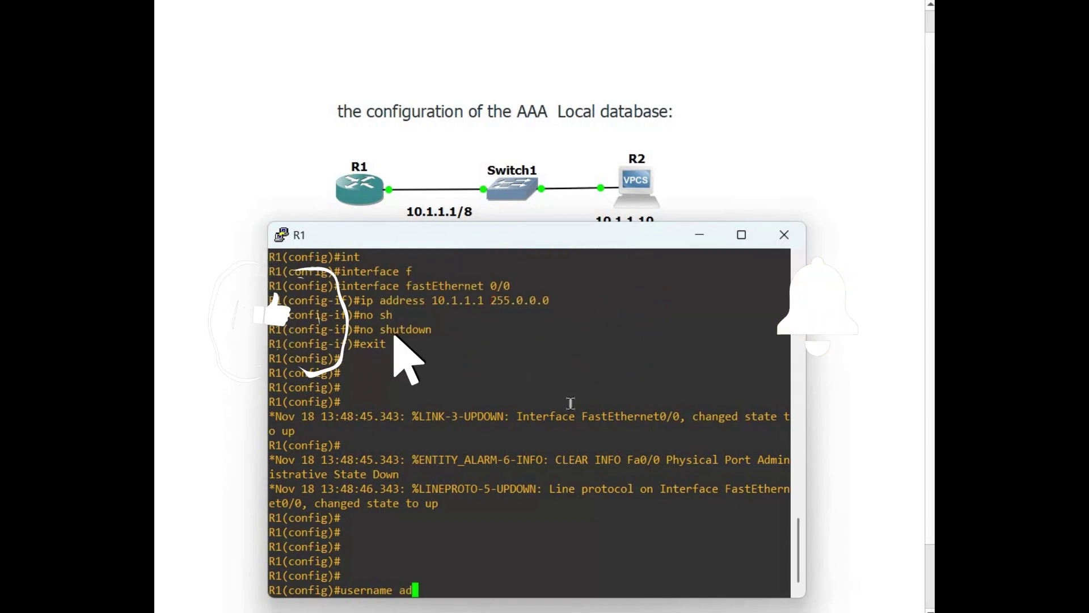
pyautogui.write('min password admin')
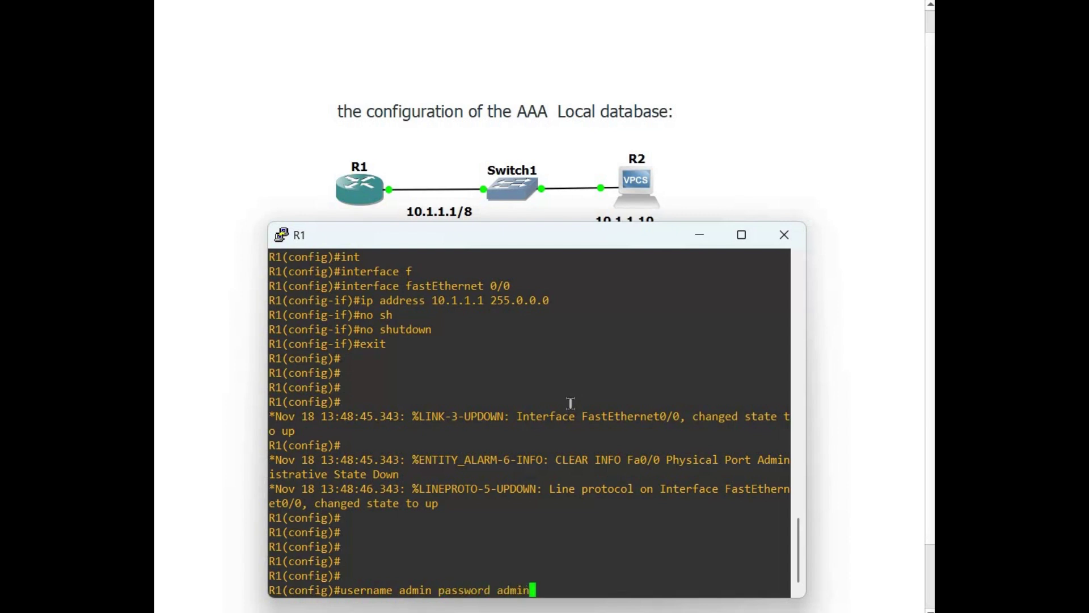
pyautogui.press('Return')
pyautogui.press('Return')
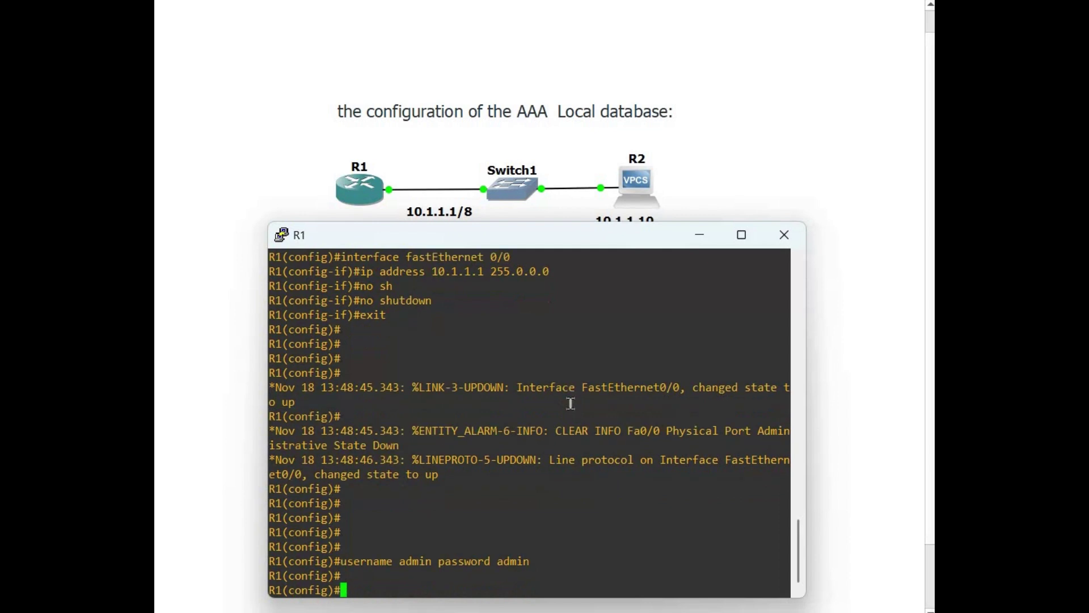
# Enable aaa new-model and create login list 'internet' using the local database
pyautogui.write('aaa new-model')
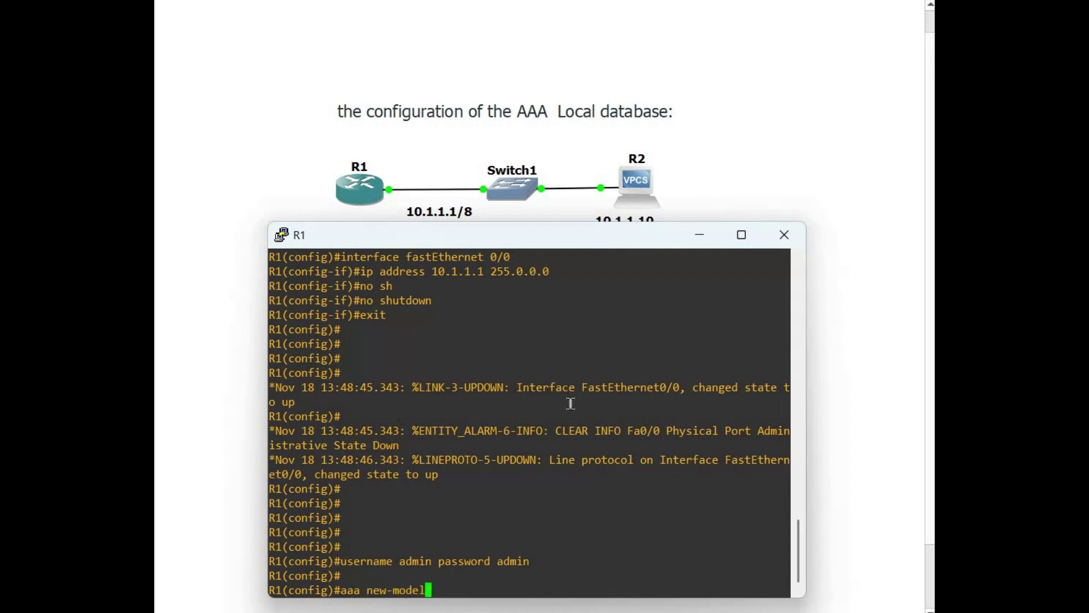
pyautogui.press('Return')
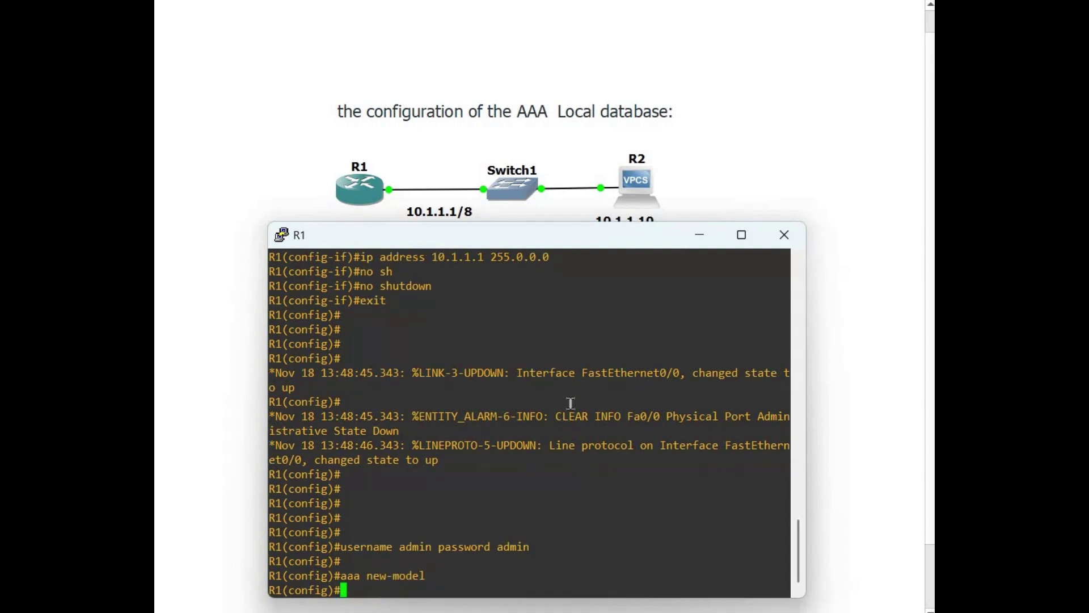
pyautogui.write('aaa authentic')
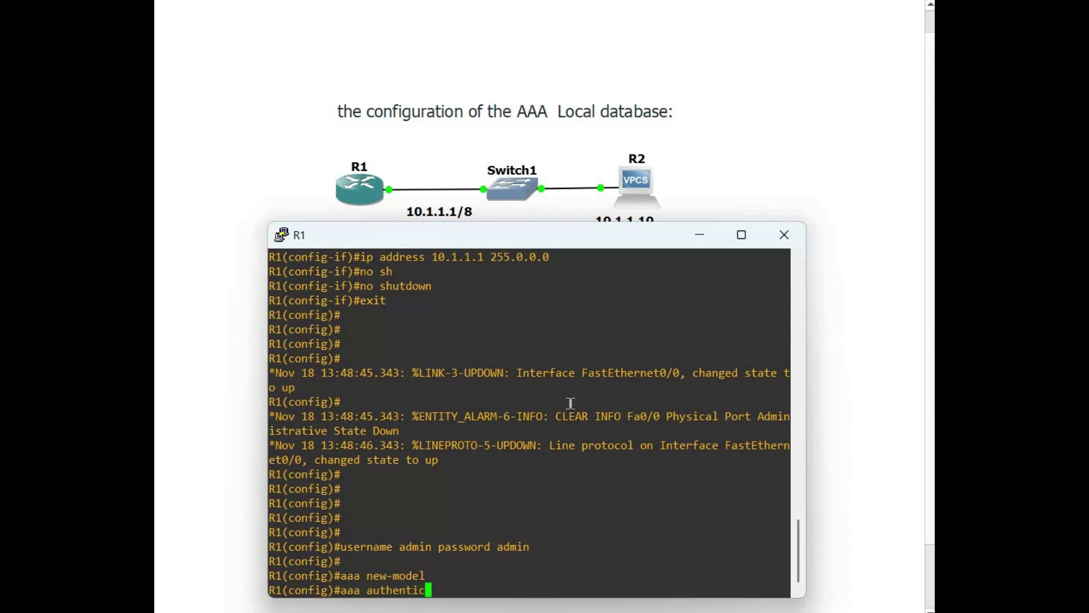
pyautogui.write('ation login ?')
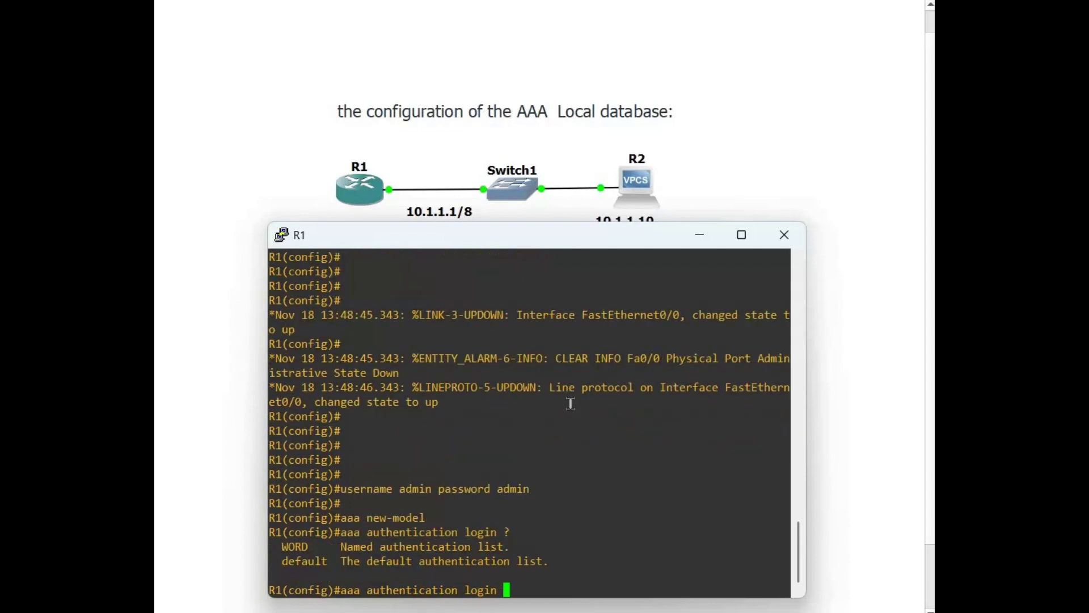
pyautogui.write('internet local')
pyautogui.press('Return')
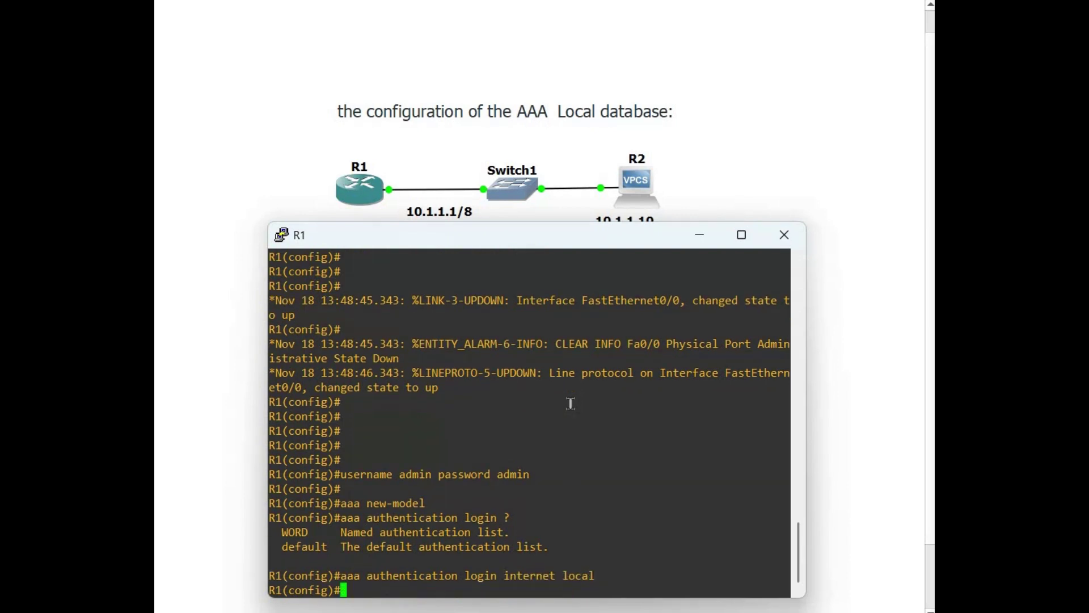
# Enter configuration for line console 0
pyautogui.press('Return')
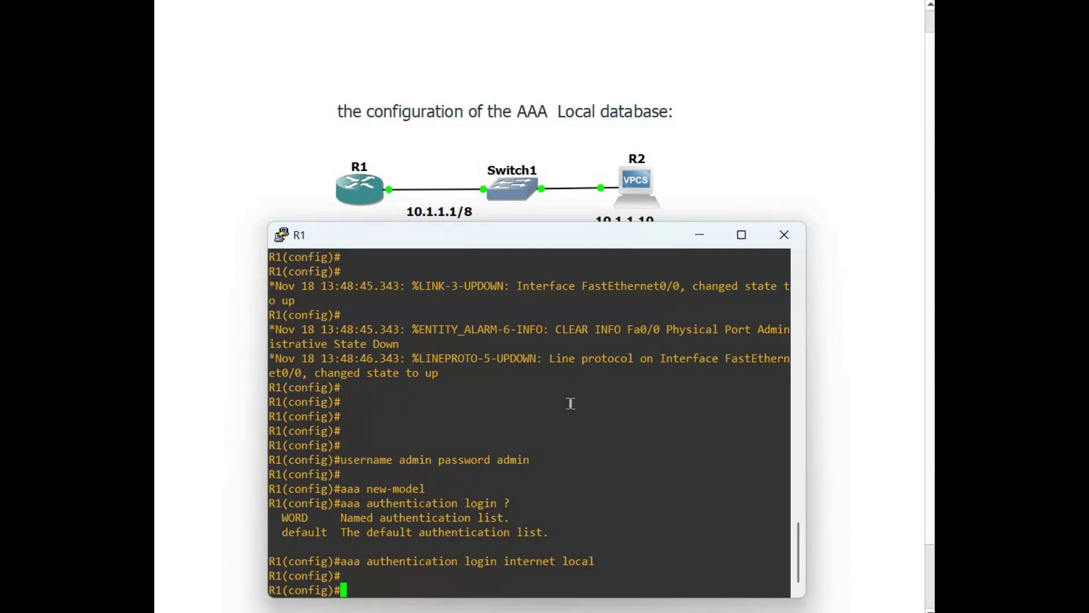
pyautogui.write('line console')
pyautogui.press('BackSpace')
pyautogui.press('BackSpace')
pyautogui.press('BackSpace')
pyautogui.write('ole 0')
pyautogui.press('Return')
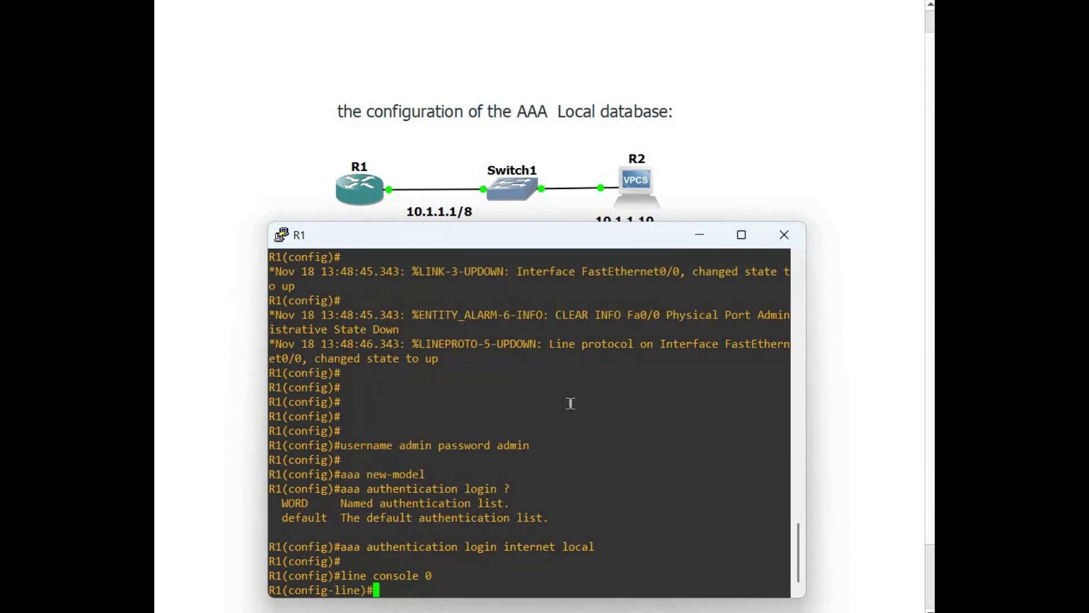
# Apply login authentication 'internet' to console line 0
pyautogui.write('login authent')
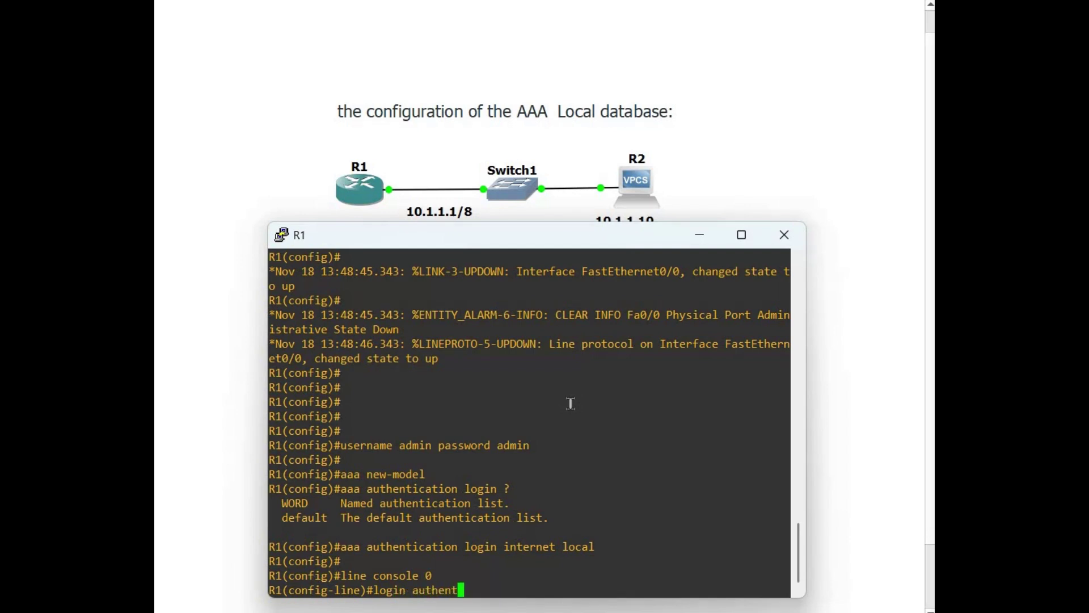
pyautogui.write('ication ')
pyautogui.write('?')
pyautogui.write('internet')
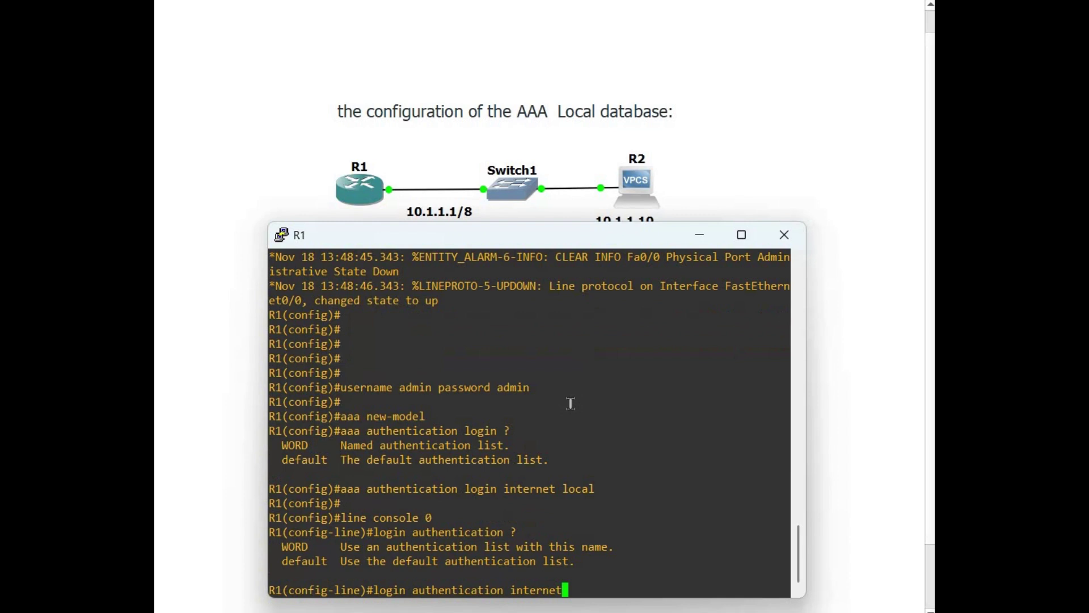
pyautogui.press('Return')
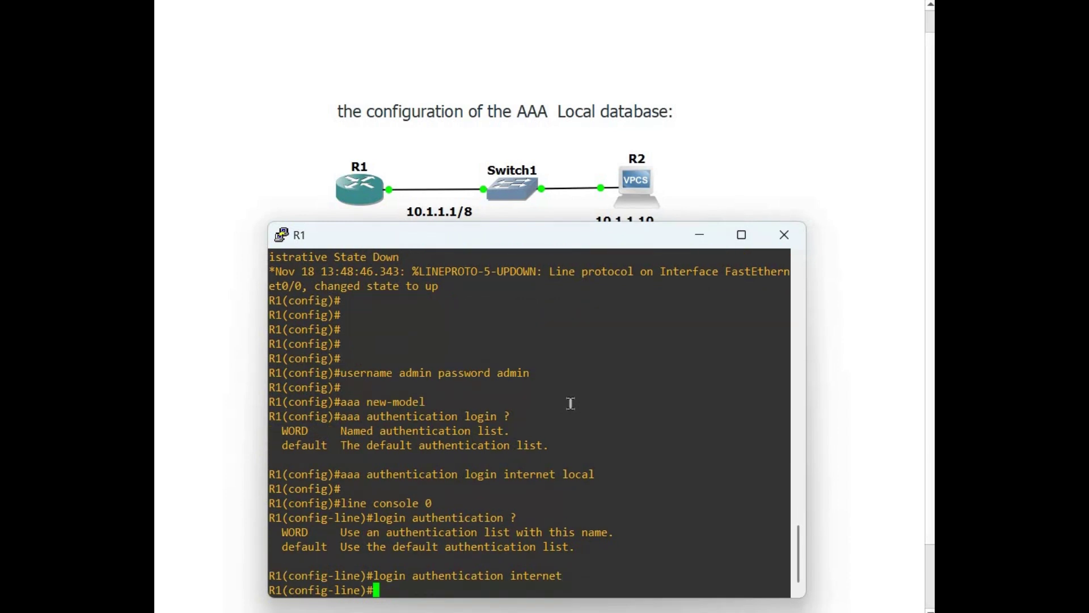
pyautogui.write('exit')
pyautogui.press('Return')
pyautogui.press('Return')
pyautogui.press('Return')
pyautogui.press('Return')
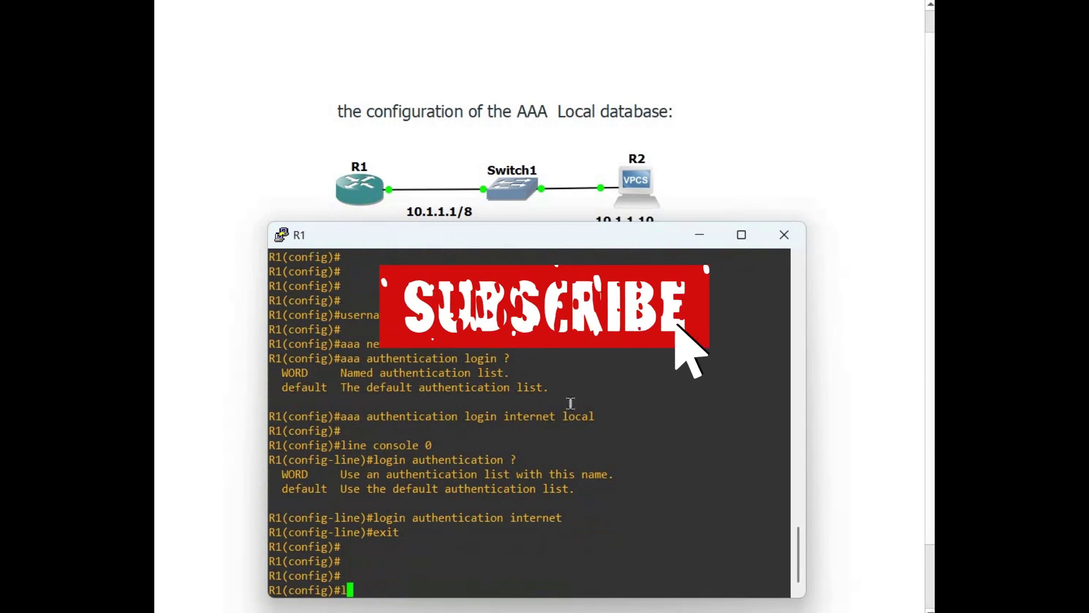
# Apply login authentication 'internet' to vty lines 0 4
pyautogui.write('line vty')
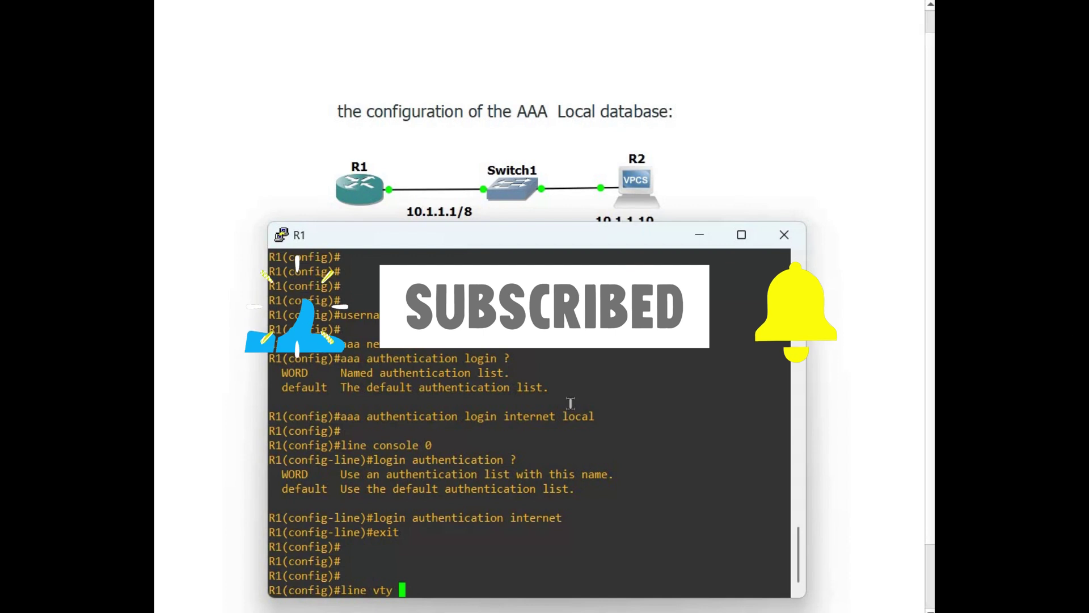
pyautogui.write(' 0 4')
pyautogui.press('Return')
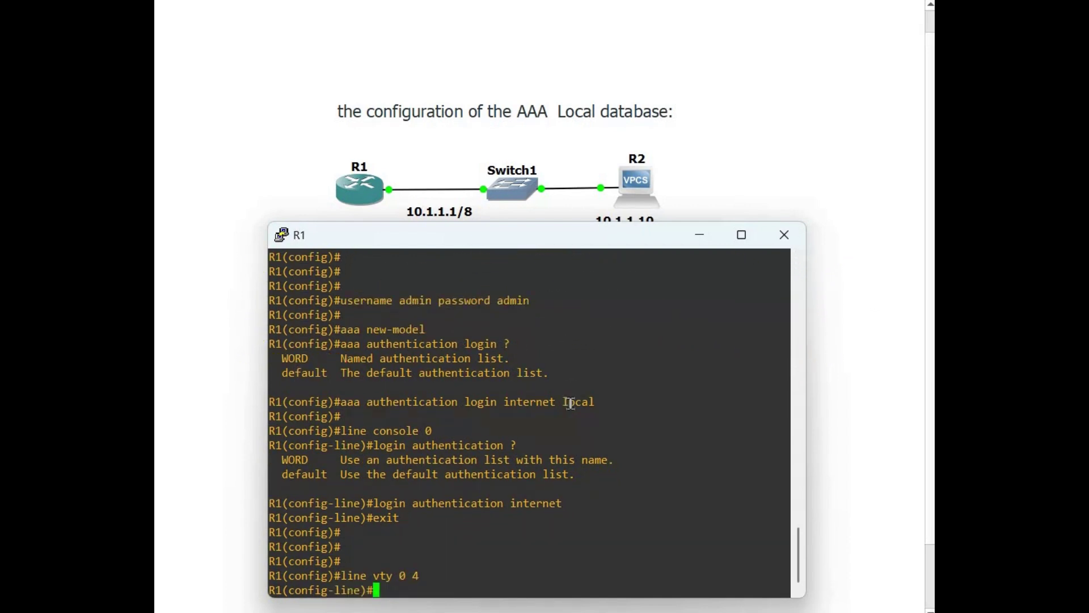
pyautogui.write('login authentication')
pyautogui.write('internet')
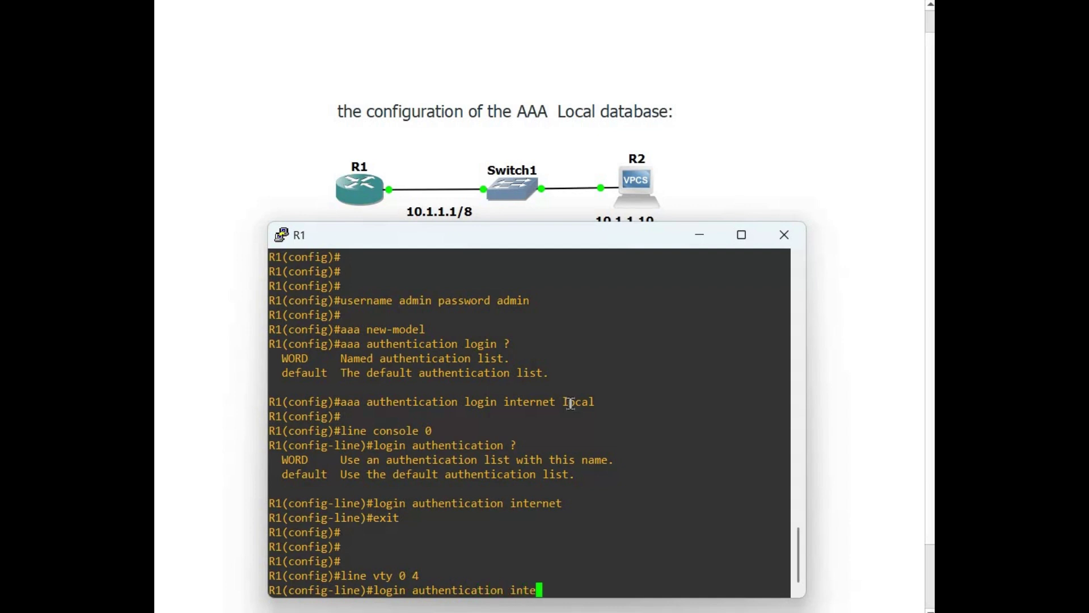
pyautogui.press('Return')
pyautogui.write('exit')
pyautogui.press('Return')
# Return to privileged mode and run show aaa sessions, showing zero sessions
pyautogui.write('exit')
pyautogui.press('Return')
pyautogui.press('Return')
pyautogui.press('Return')
pyautogui.press('Return')
pyautogui.press('Return')
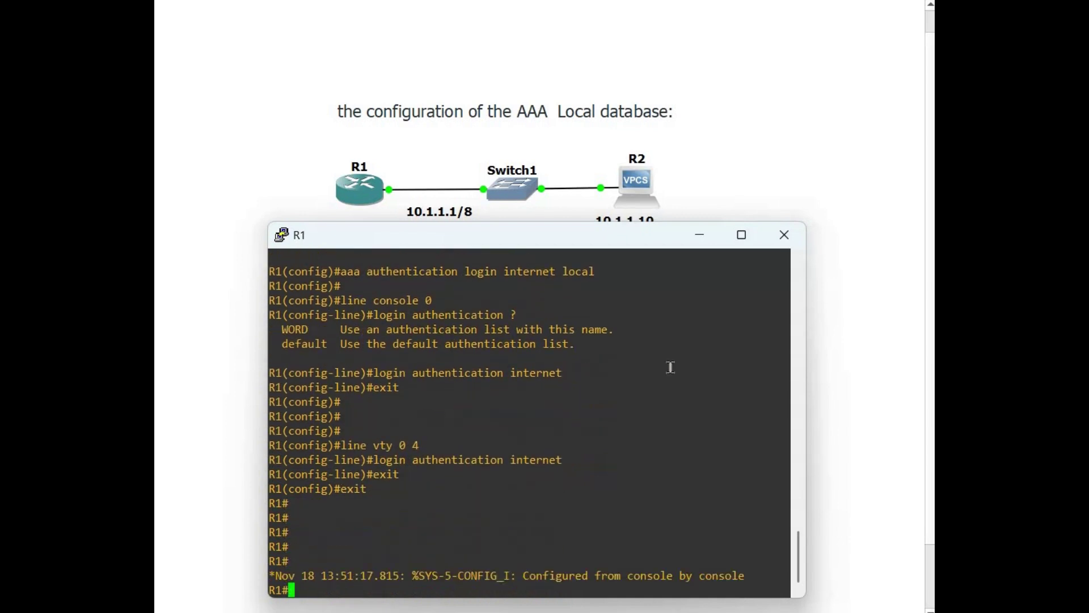
pyautogui.press('Return')
pyautogui.press('Return')
pyautogui.press('Return')
pyautogui.press('Return')
pyautogui.press('Return')
pyautogui.press('Return')
pyautogui.write('show a')
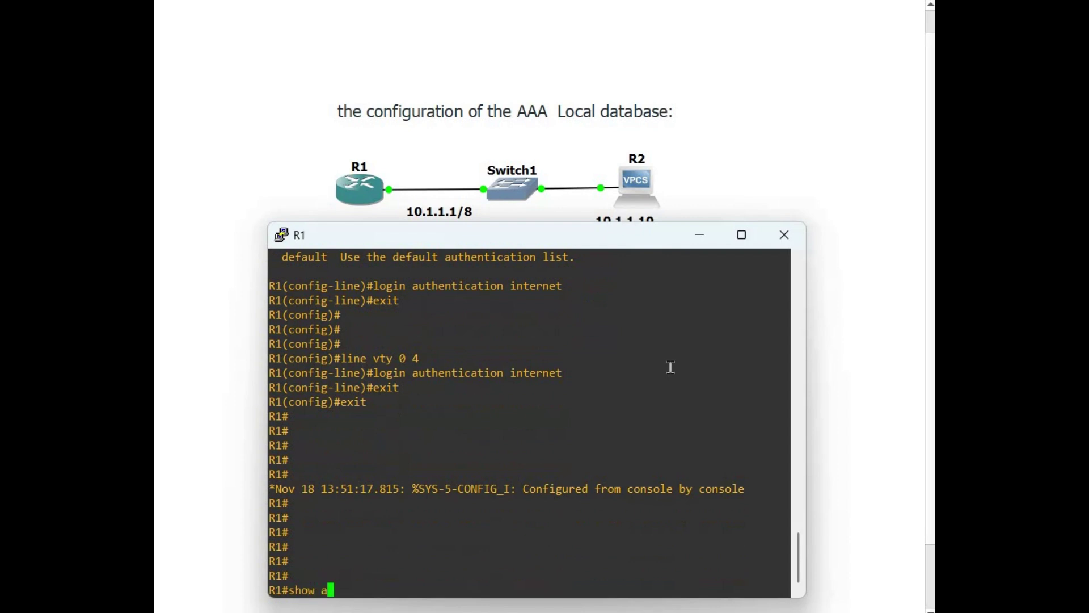
pyautogui.write('aa se')
pyautogui.press('Tab')
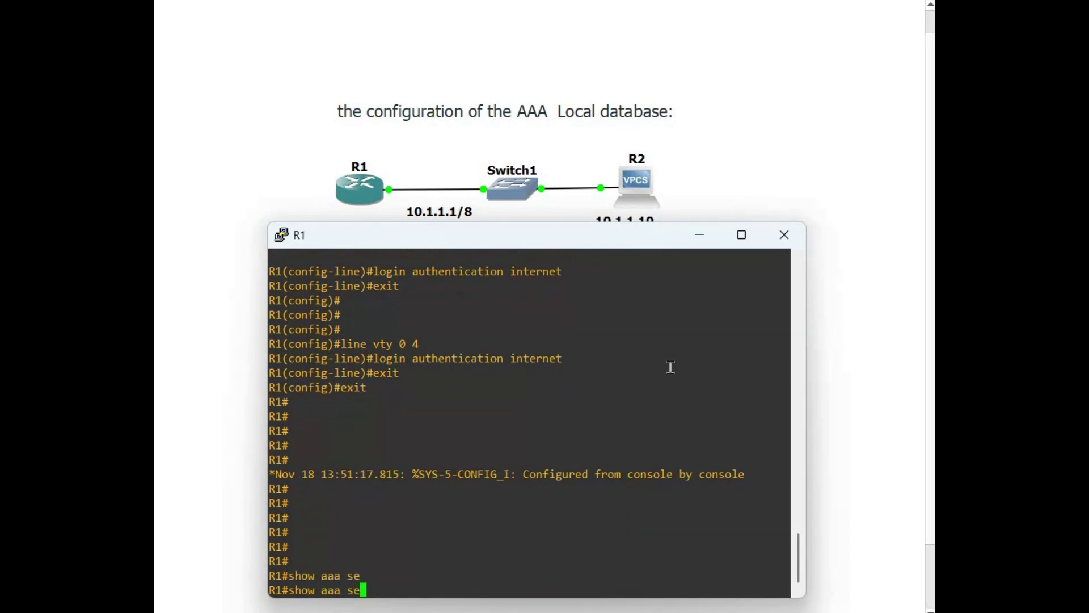
pyautogui.write('ss')
pyautogui.press('Tab')
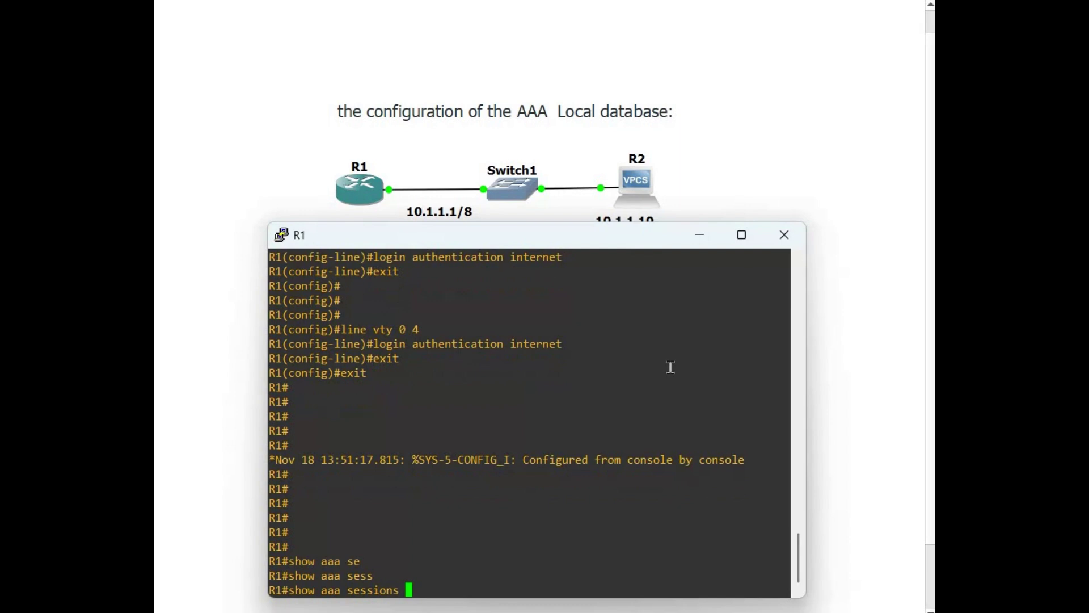
pyautogui.press('Return')
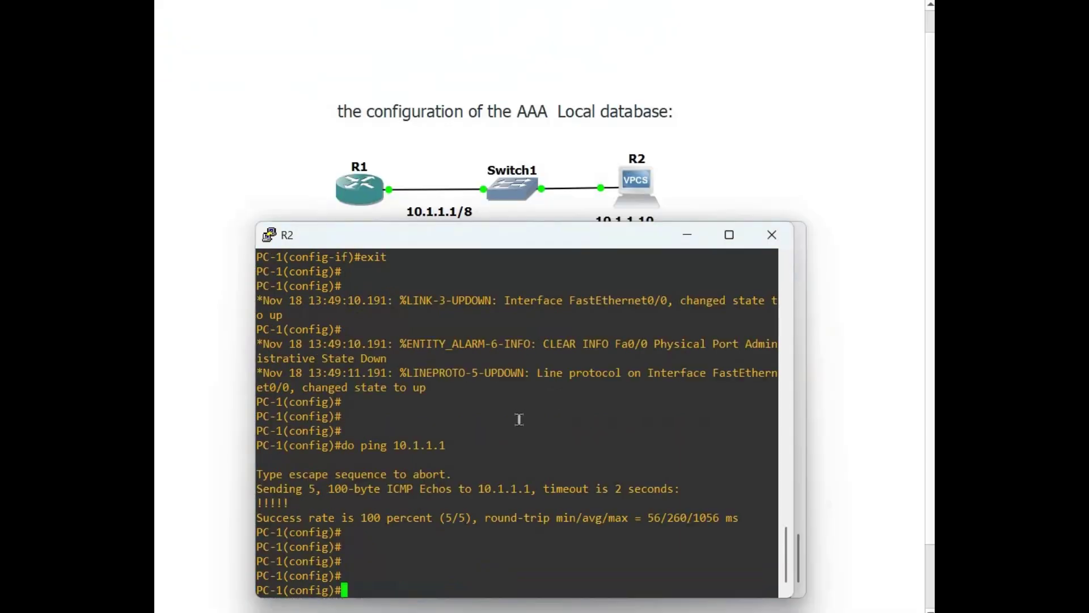
# From PC-1, telnet to 10.1.1.1 and log in as admin
pyautogui.press('Return')
pyautogui.press('Return')
pyautogui.press('Return')
pyautogui.press('Return')
pyautogui.press('Return')
pyautogui.write('end')
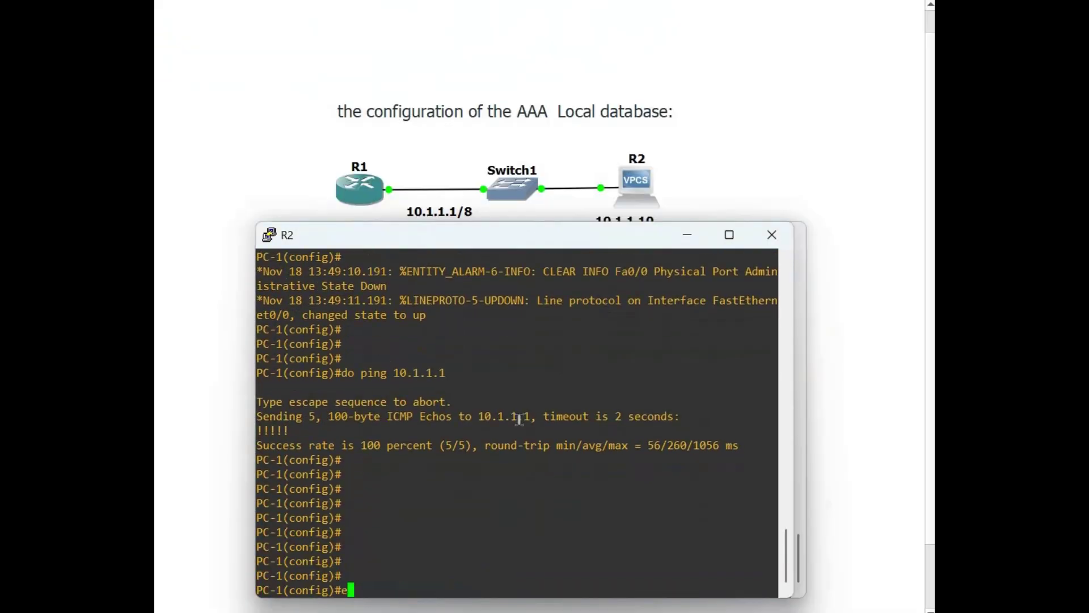
pyautogui.press('Return')
pyautogui.press('Return')
pyautogui.press('Return')
pyautogui.press('Return')
pyautogui.write('t')
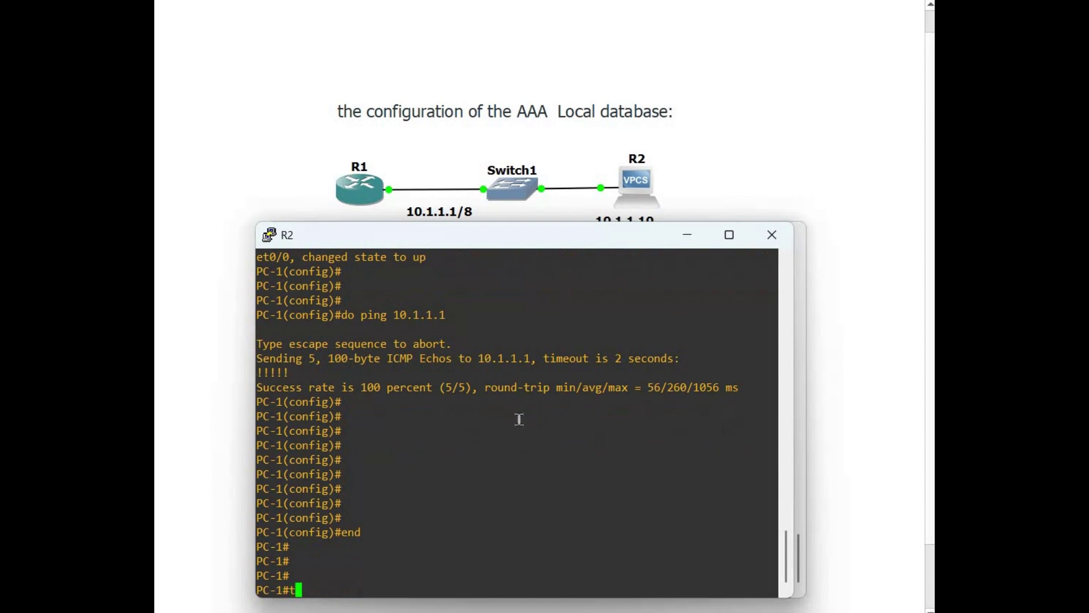
pyautogui.write('el')
pyautogui.press('Tab')
pyautogui.write('10.1.1.1')
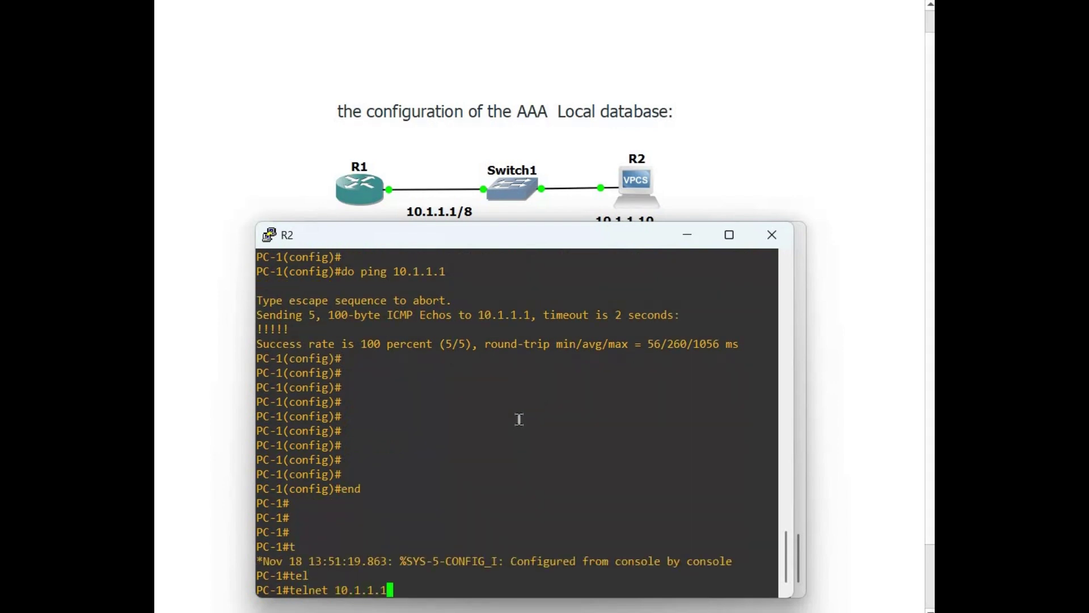
pyautogui.press('Return')
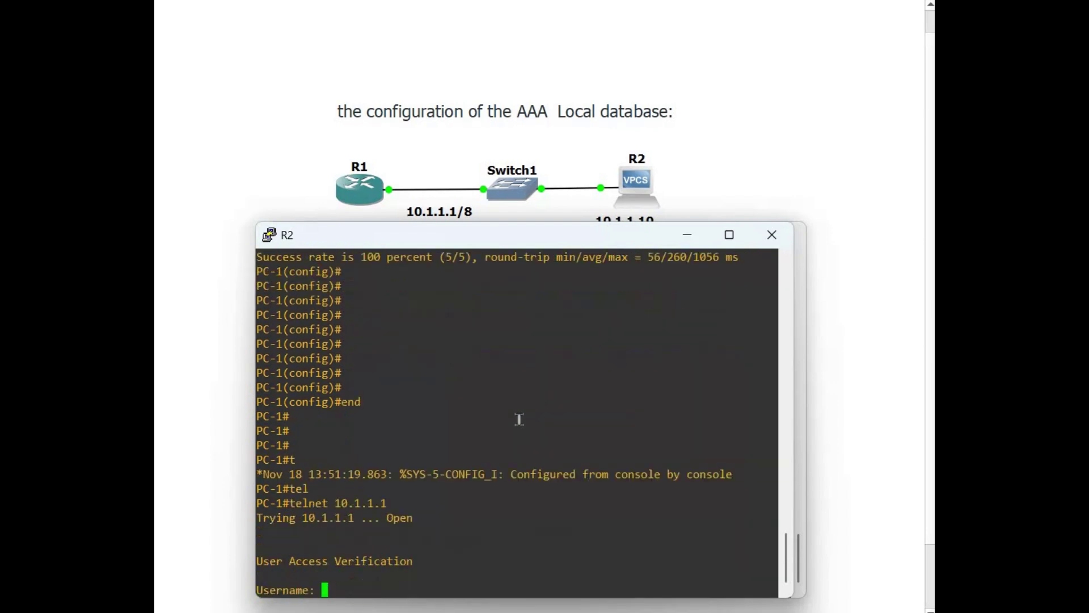
pyautogui.write('admin')
pyautogui.press('Return')
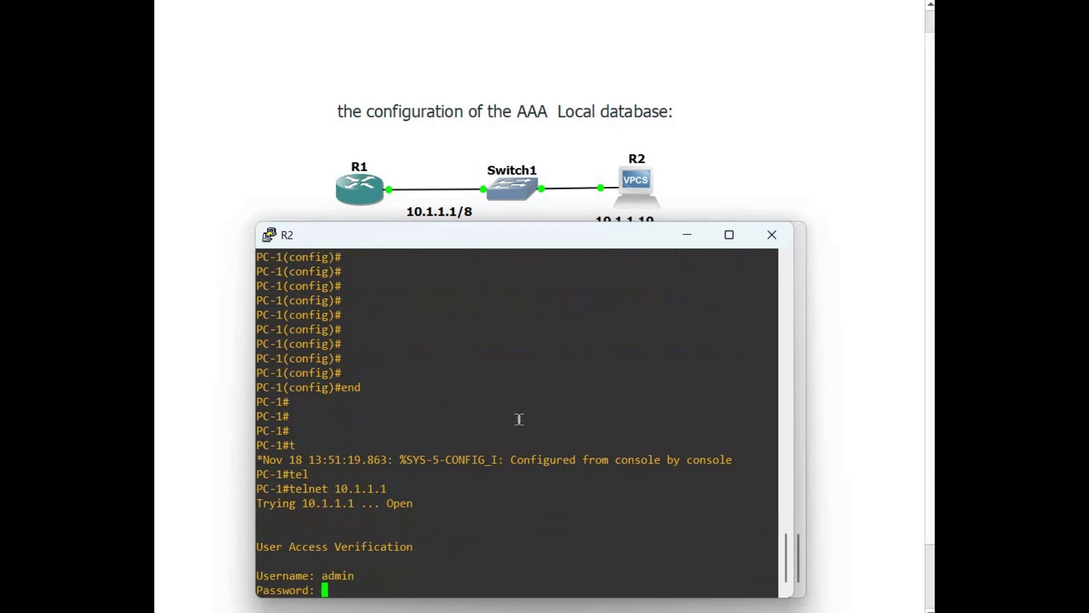
pyautogui.press('Return')
pyautogui.press('Return')
# View R1's show ip int br and show ip route output over telnet
pyautogui.press('Return')
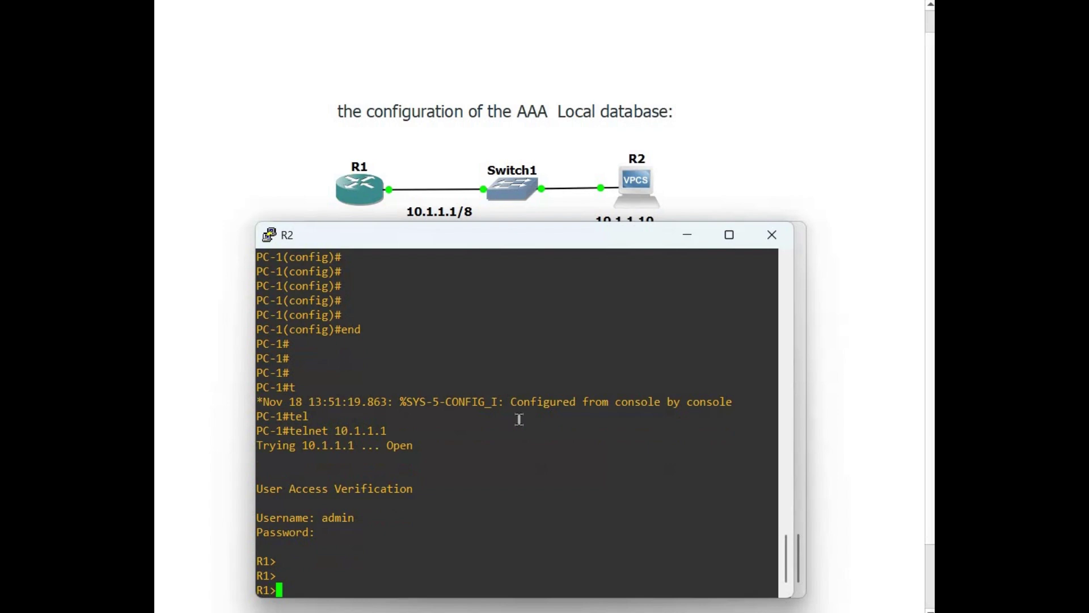
pyautogui.write('show ip int br')
pyautogui.press('Return')
pyautogui.press('space')
pyautogui.write('show ')
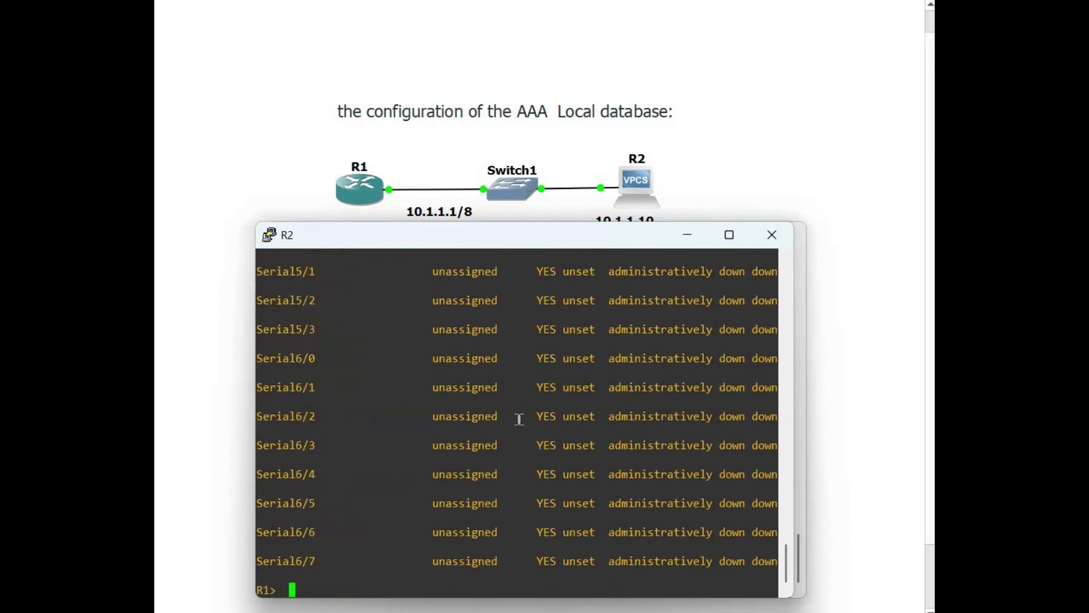
pyautogui.write('ip route')
pyautogui.press('Return')
# Exit the telnet session and rerun show aaa sessions on R1, now 1 session
pyautogui.press('Return')
pyautogui.press('Return')
pyautogui.write('exit')
pyautogui.press('Return')
pyautogui.press('Return')
pyautogui.press('Return')
pyautogui.press('Return')
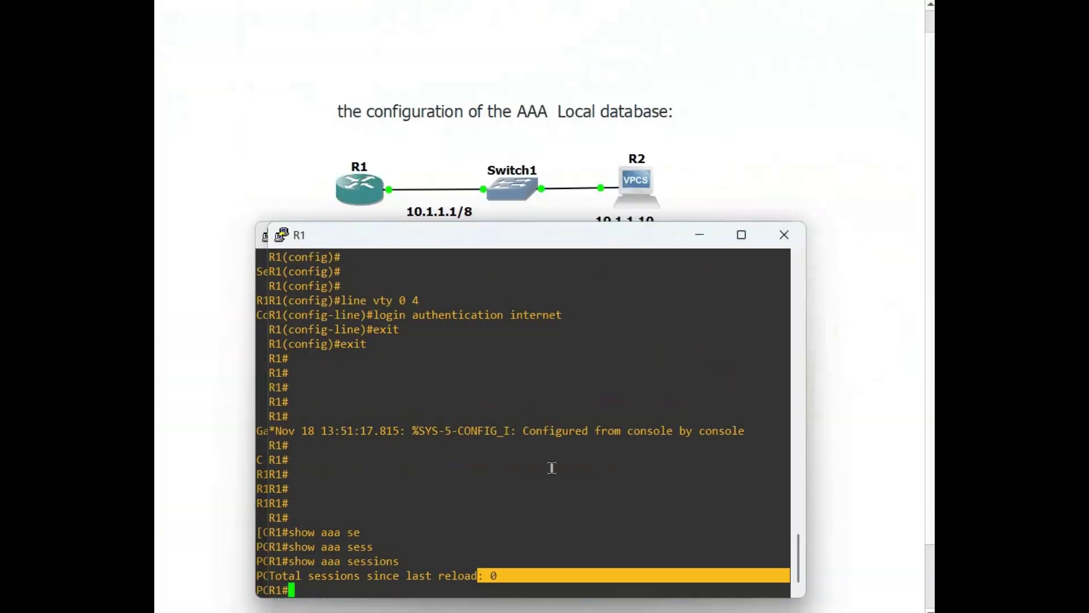
pyautogui.press('Return')
pyautogui.press('Return')
pyautogui.press('Return')
pyautogui.press('Up')
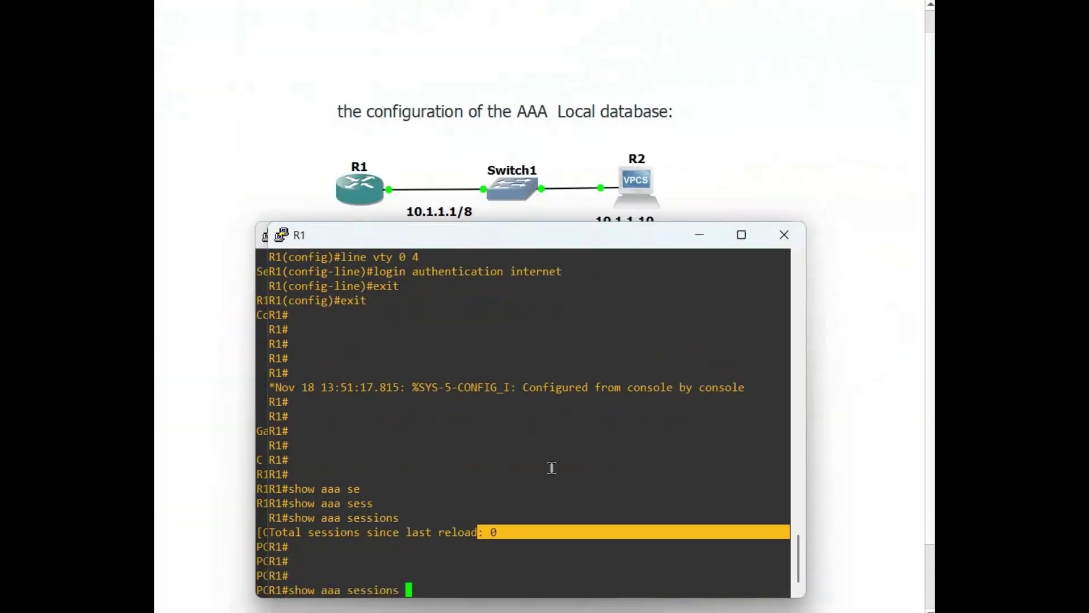
pyautogui.press('Return')
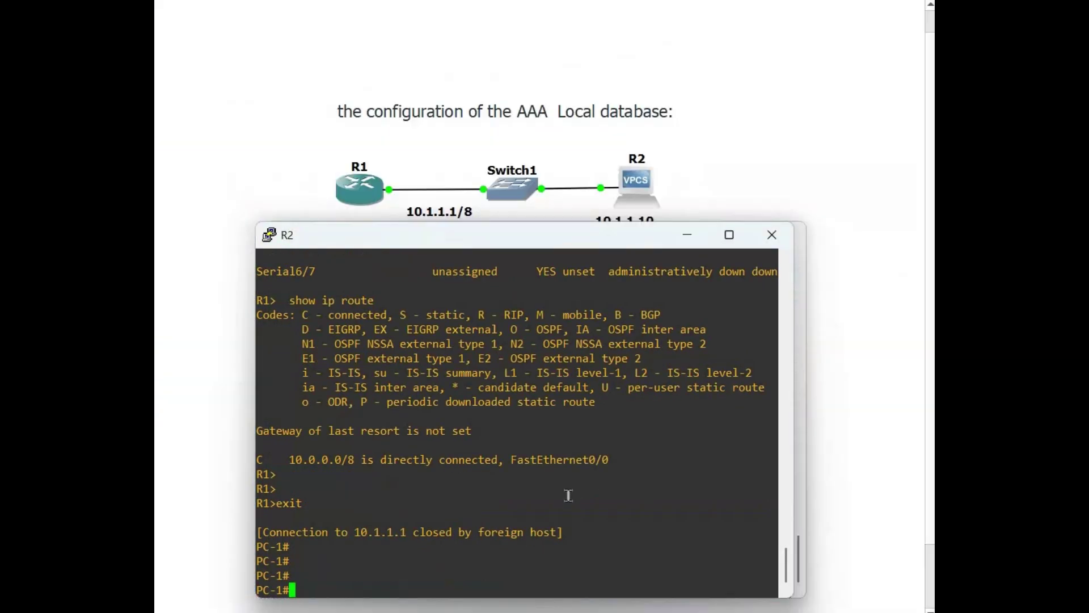
# Telnet again from PC-1 to 10.1.1.1 and log in as admin
pyautogui.press('Return')
pyautogui.press('Return')
pyautogui.press('Return')
pyautogui.press('Up')
pyautogui.press('Up')
pyautogui.press('Up')
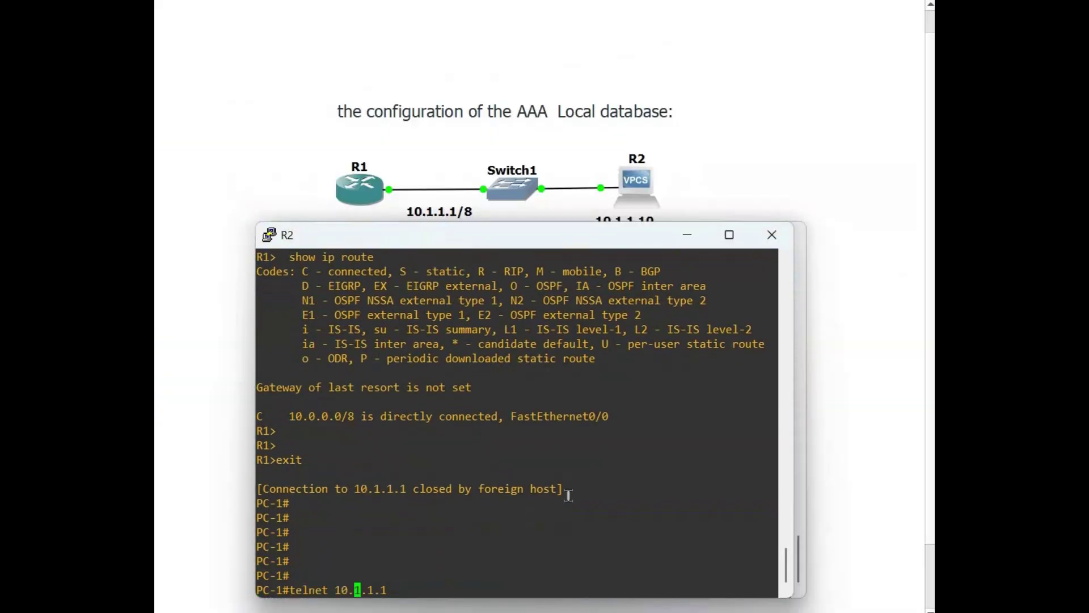
pyautogui.press('Up')
pyautogui.press('Return')
pyautogui.write('admin')
pyautogui.press('Return')
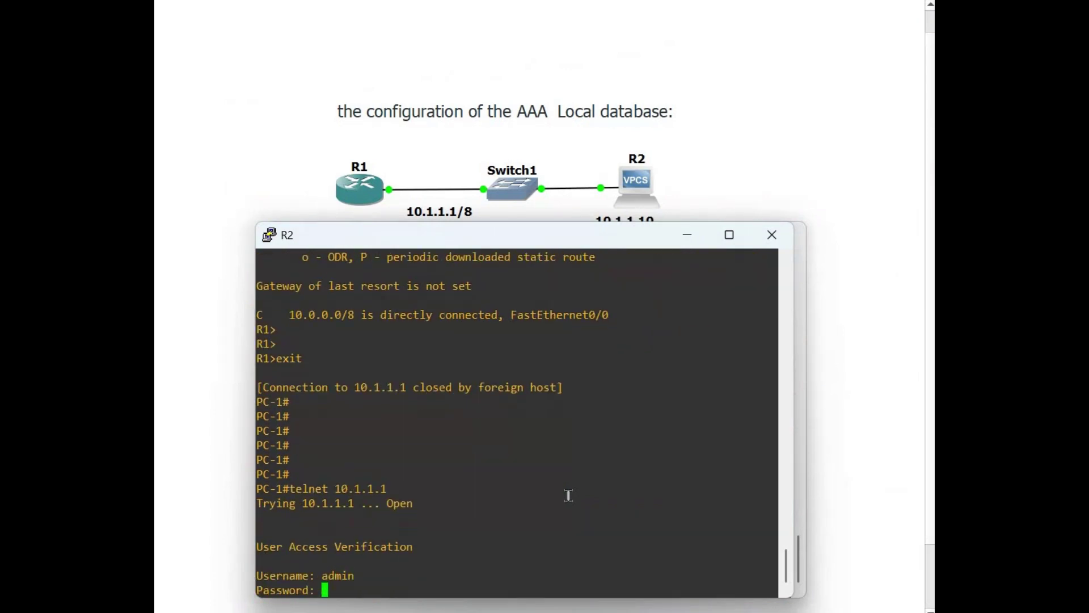
pyautogui.press('Return')
pyautogui.press('Return')
pyautogui.press('Return')
pyautogui.press('Return')
pyautogui.press('Return')
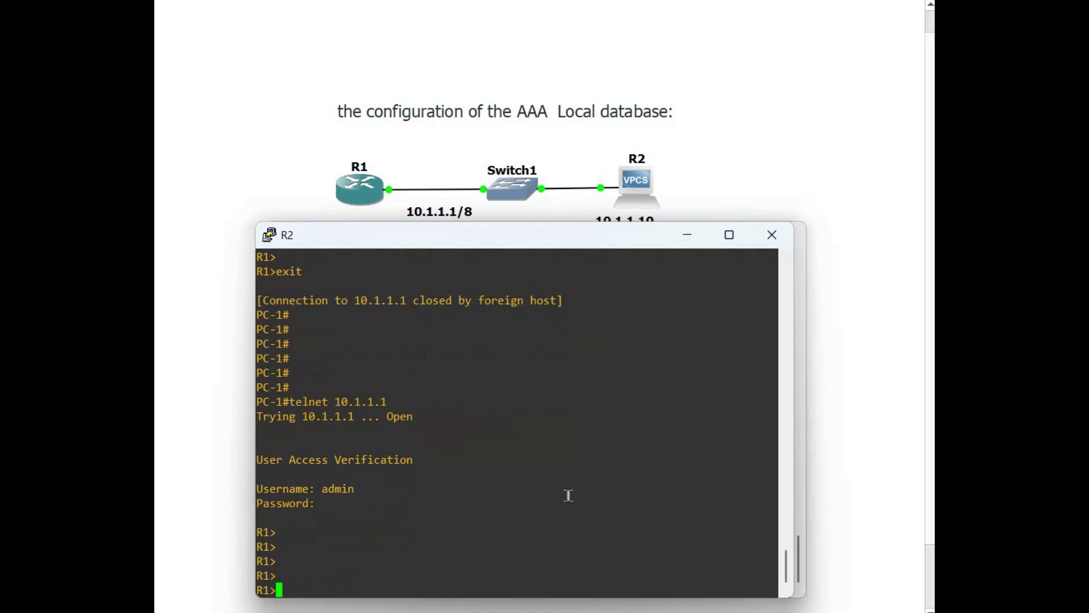
# List R1's interfaces with show ip int br, then exit the telnet session
pyautogui.write('show ip int br')
pyautogui.press('Return')
pyautogui.press('Return')
pyautogui.press('Return')
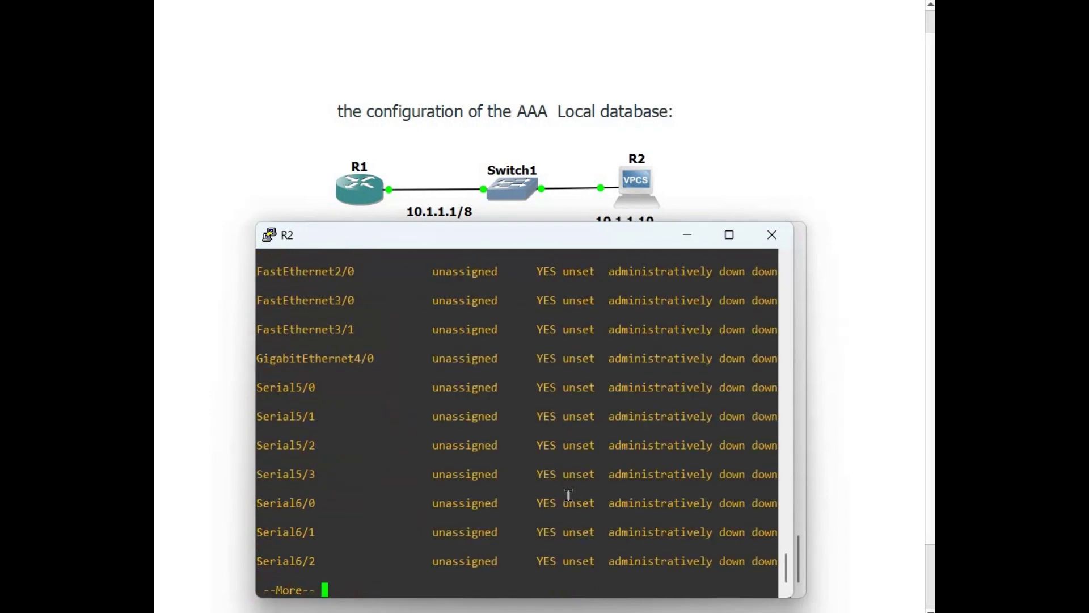
pyautogui.press('space')
pyautogui.write('exit')
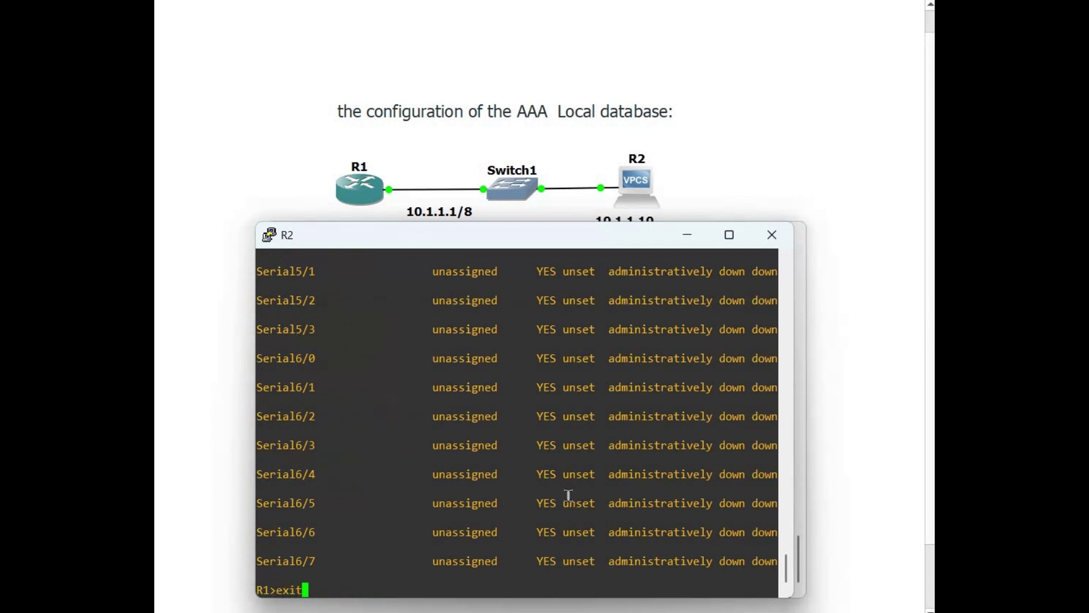
pyautogui.press('Return')
pyautogui.press('Return')
pyautogui.press('Return')
pyautogui.press('Return')
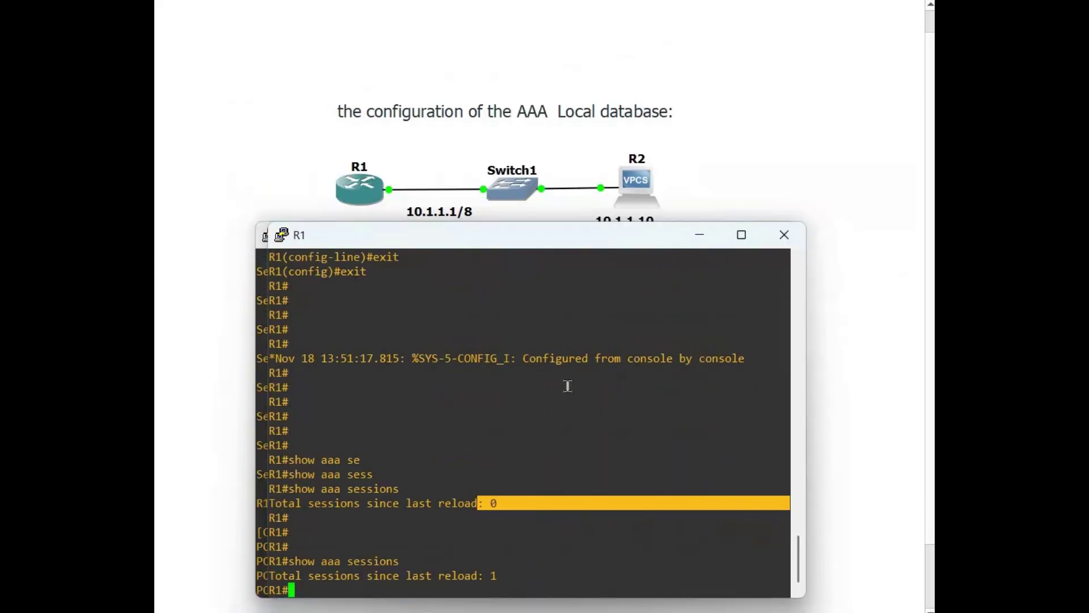
# Rerun show aaa sessions on R1, showing 2 sessions, and highlight the count
pyautogui.press('Up')
pyautogui.press('Return')
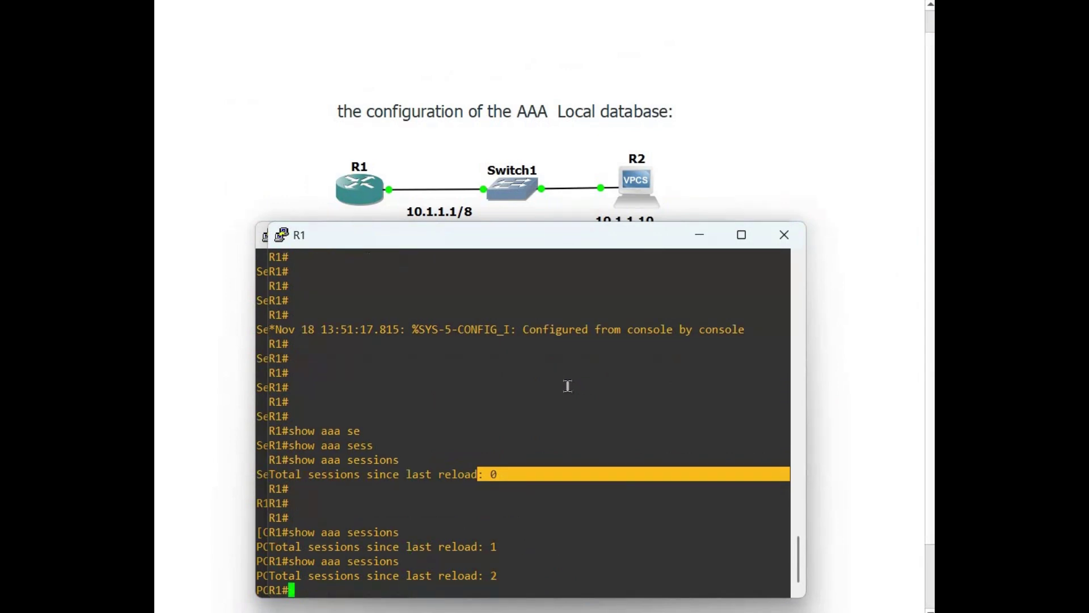
pyautogui.press('Return')
pyautogui.press('Return')
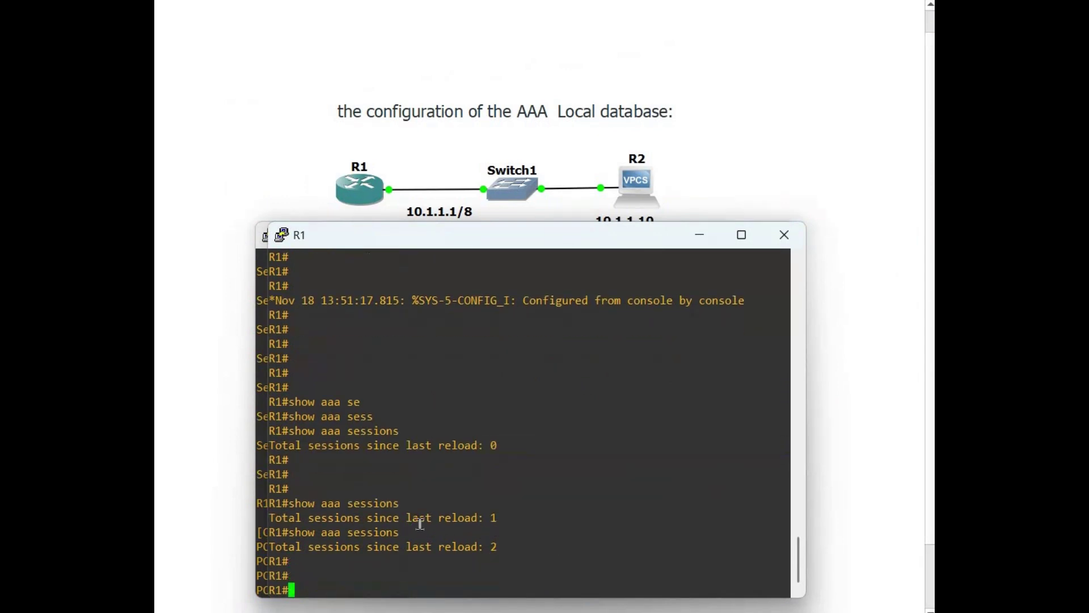
pyautogui.moveTo(418, 520); pyautogui.dragTo(510, 533)
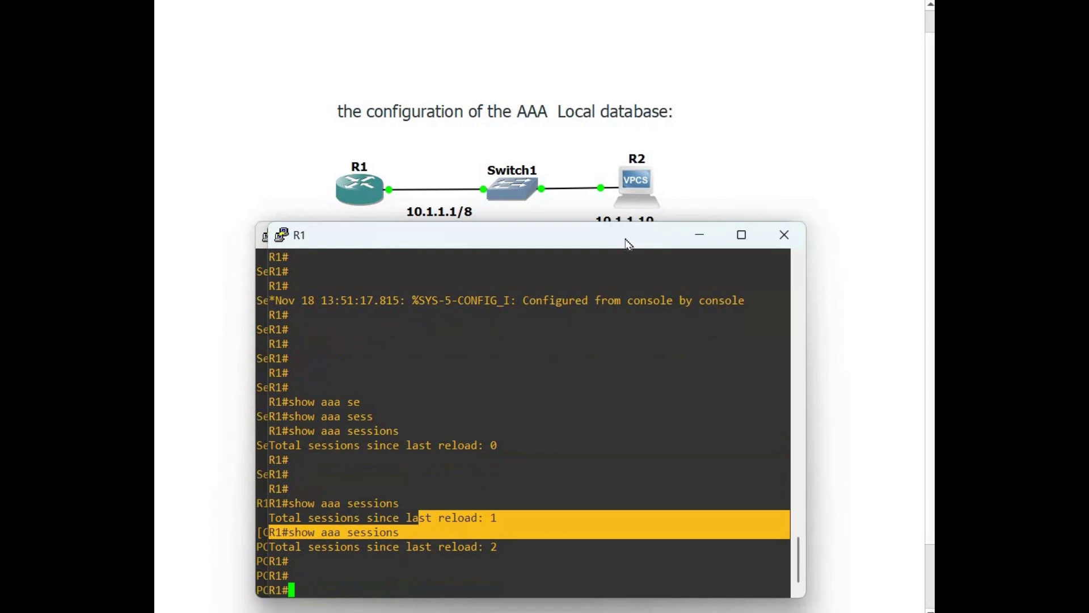